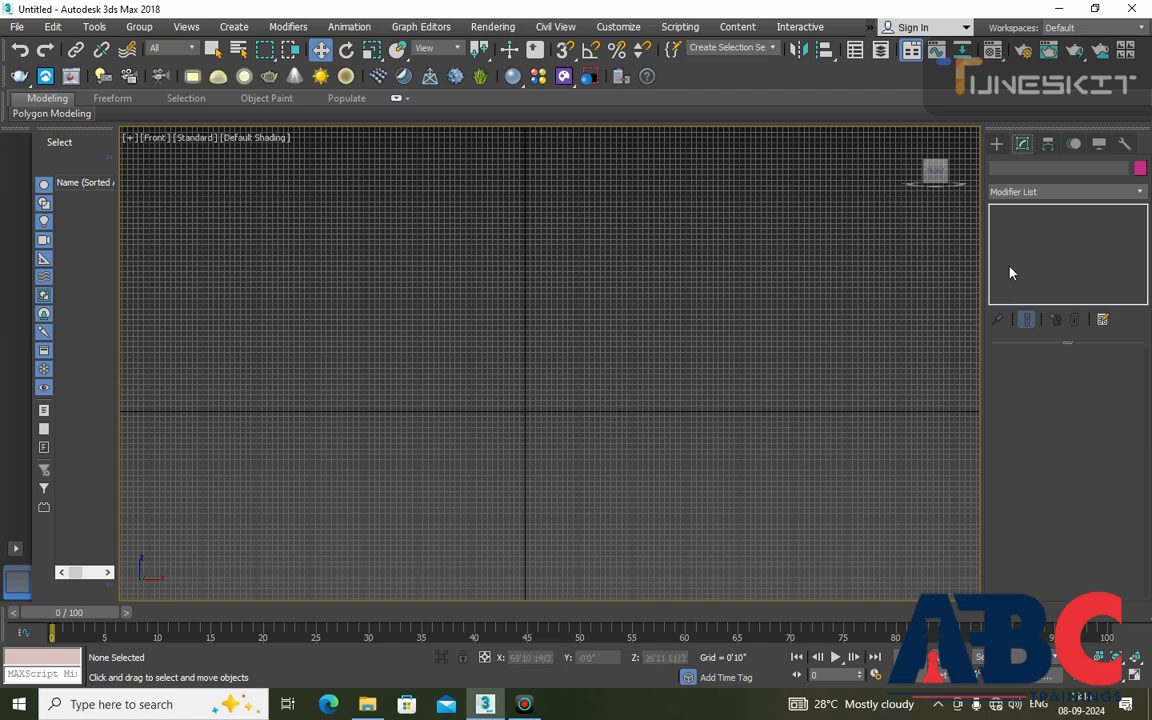
pyautogui.click(996, 143)
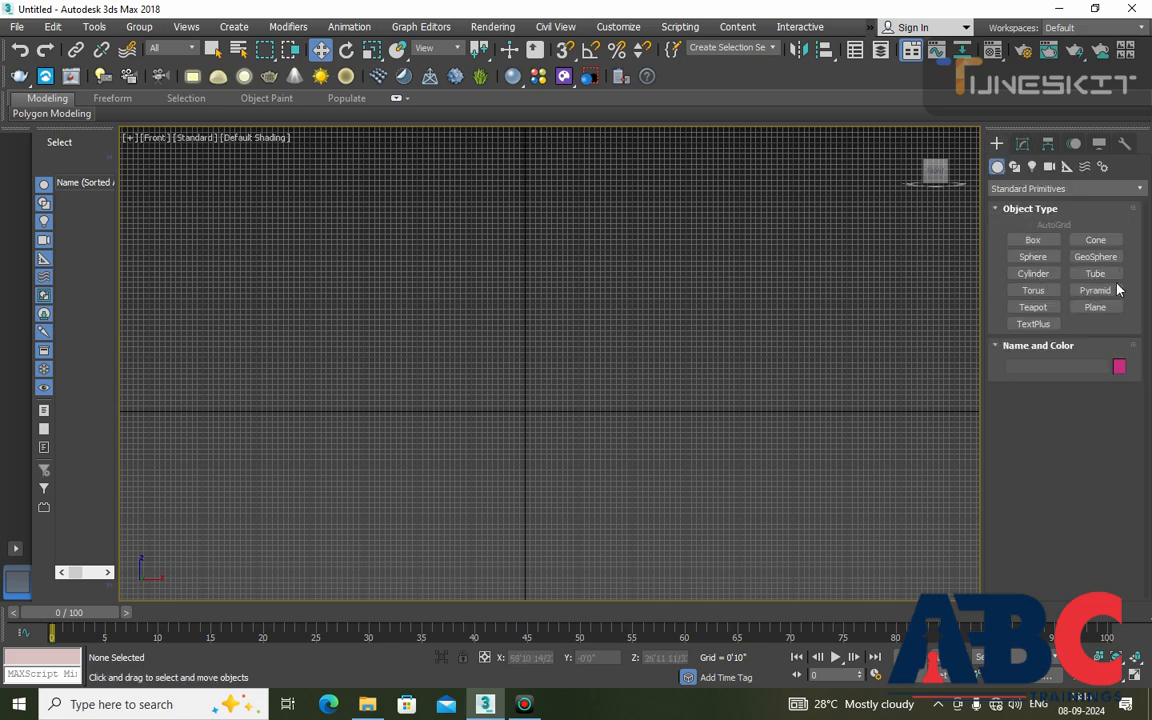
pyautogui.click(1014, 166)
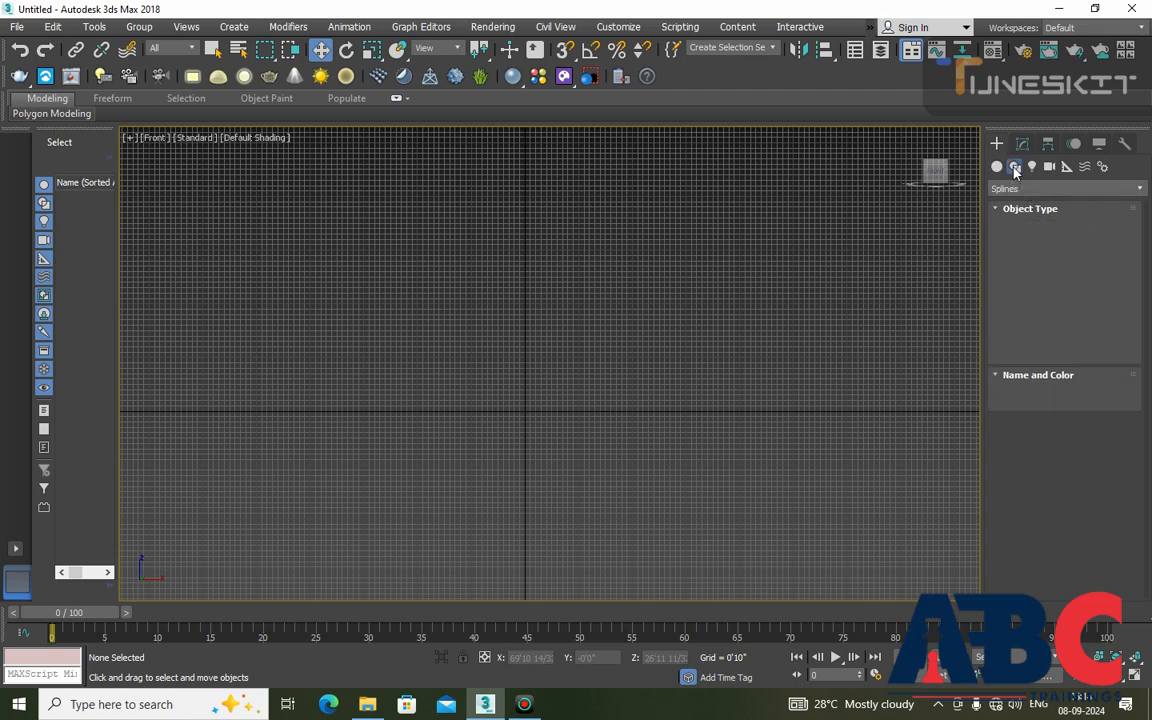
pyautogui.click(1096, 252)
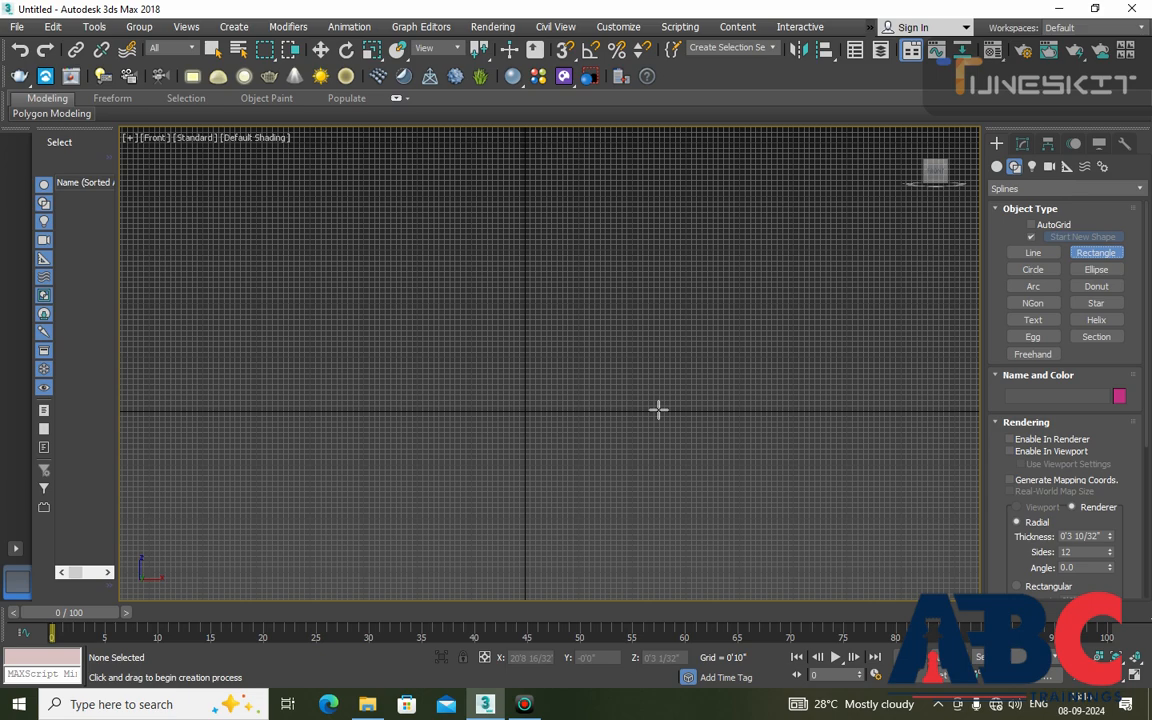
pyautogui.moveTo(658, 410); pyautogui.dragTo(652, 315)
pyautogui.press('w')
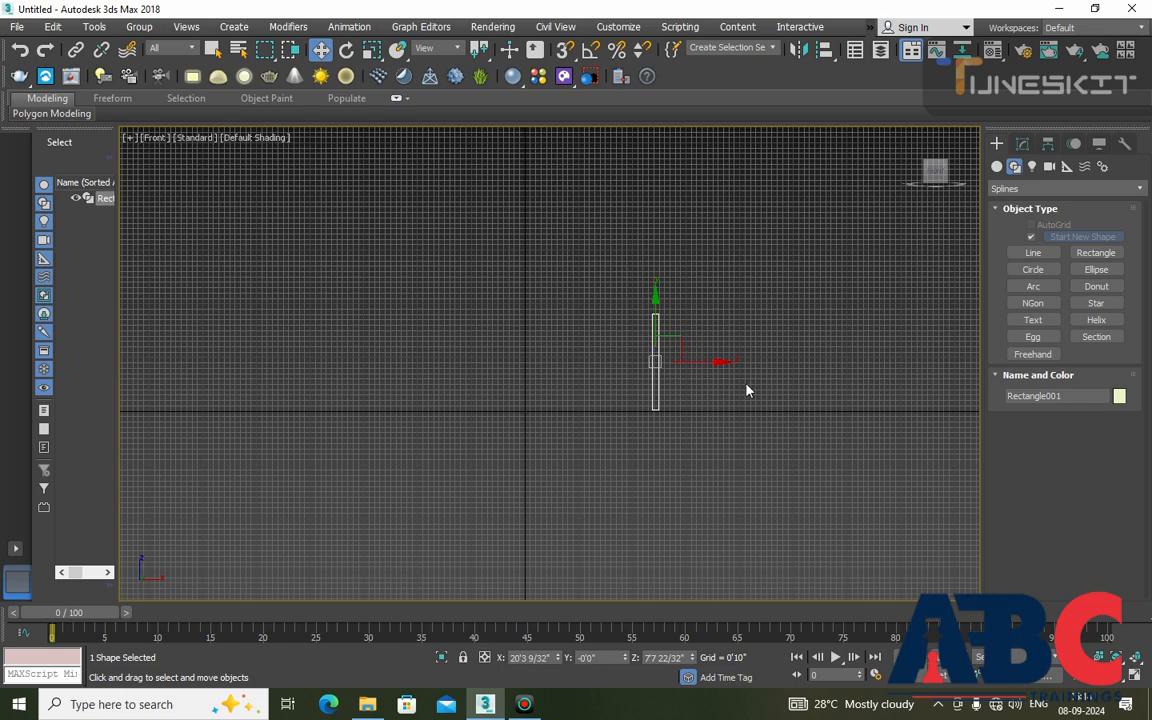
pyautogui.press('Delete')
pyautogui.click(1033, 252)
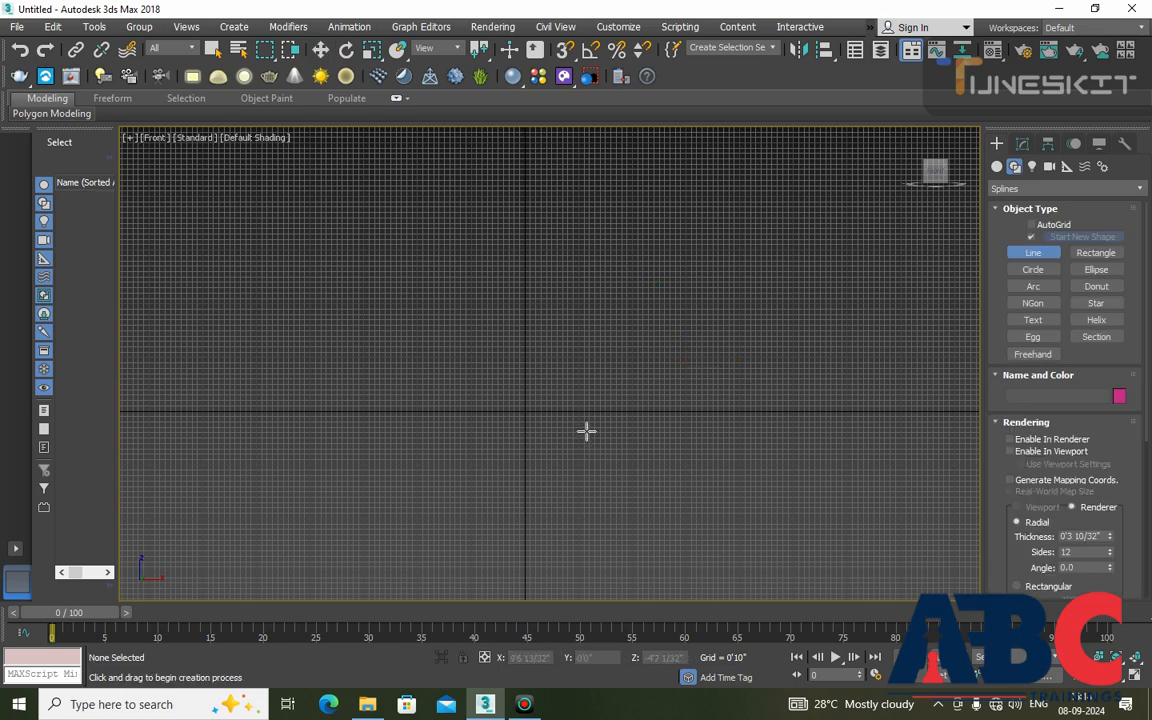
pyautogui.click(602, 403)
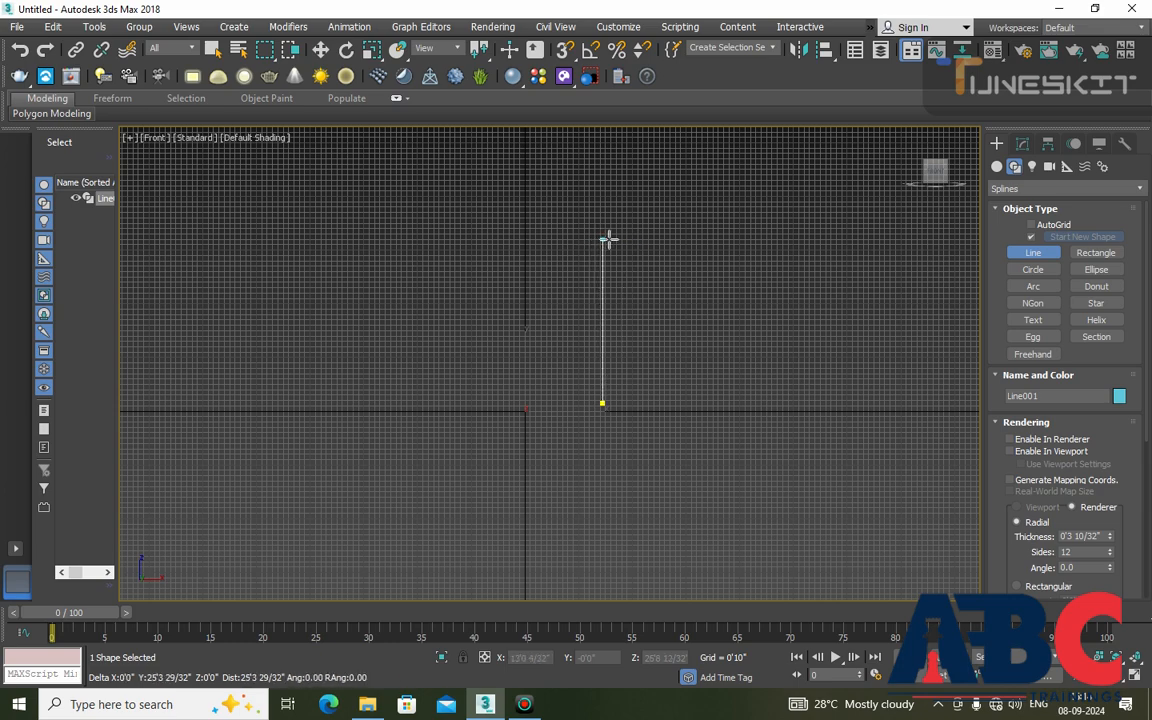
pyautogui.click(608, 238)
pyautogui.rightClick(594, 270)
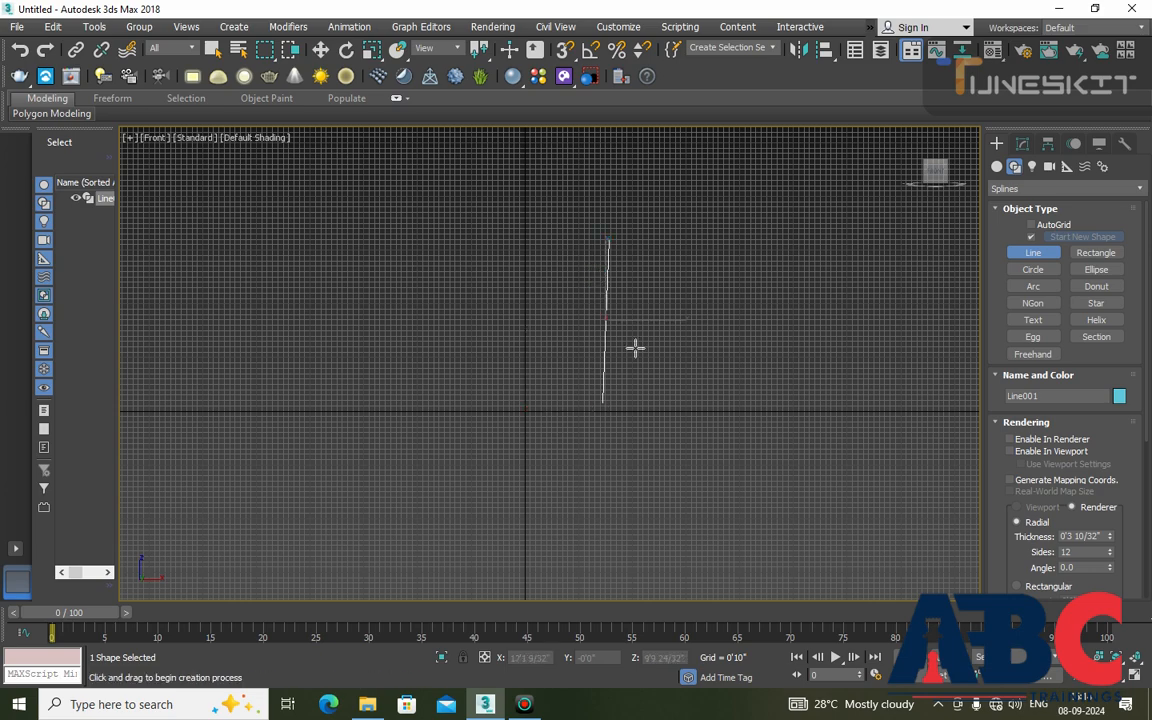
pyautogui.hotkey('ctrl', 'z')
# - Draw an open, three-segment inverted-U line about 23 feet tall in the Front view, just beyond the vertical axis
pyautogui.click(602, 403)
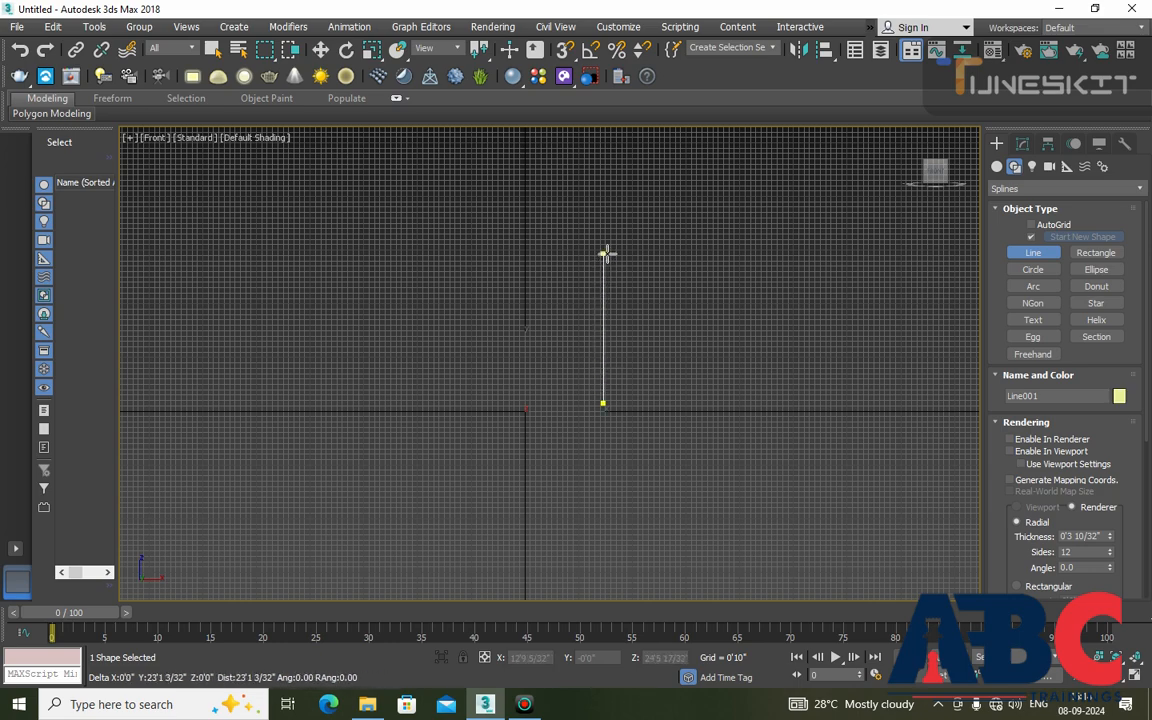
pyautogui.click(603, 252)
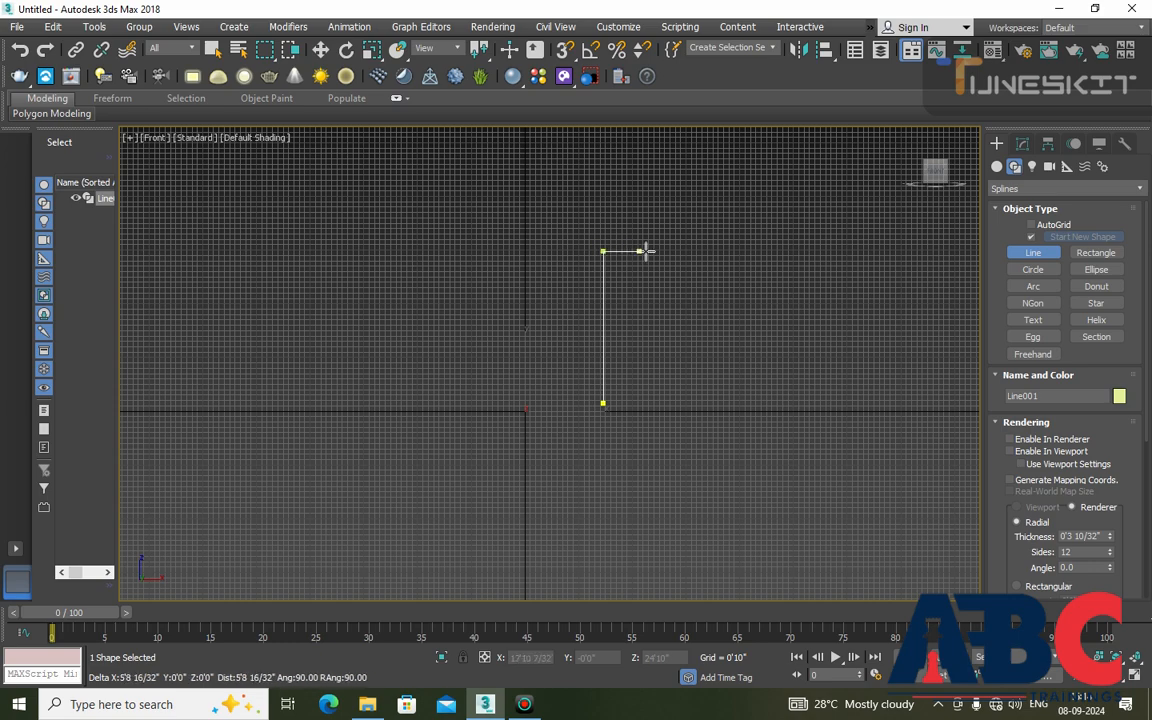
pyautogui.click(686, 251)
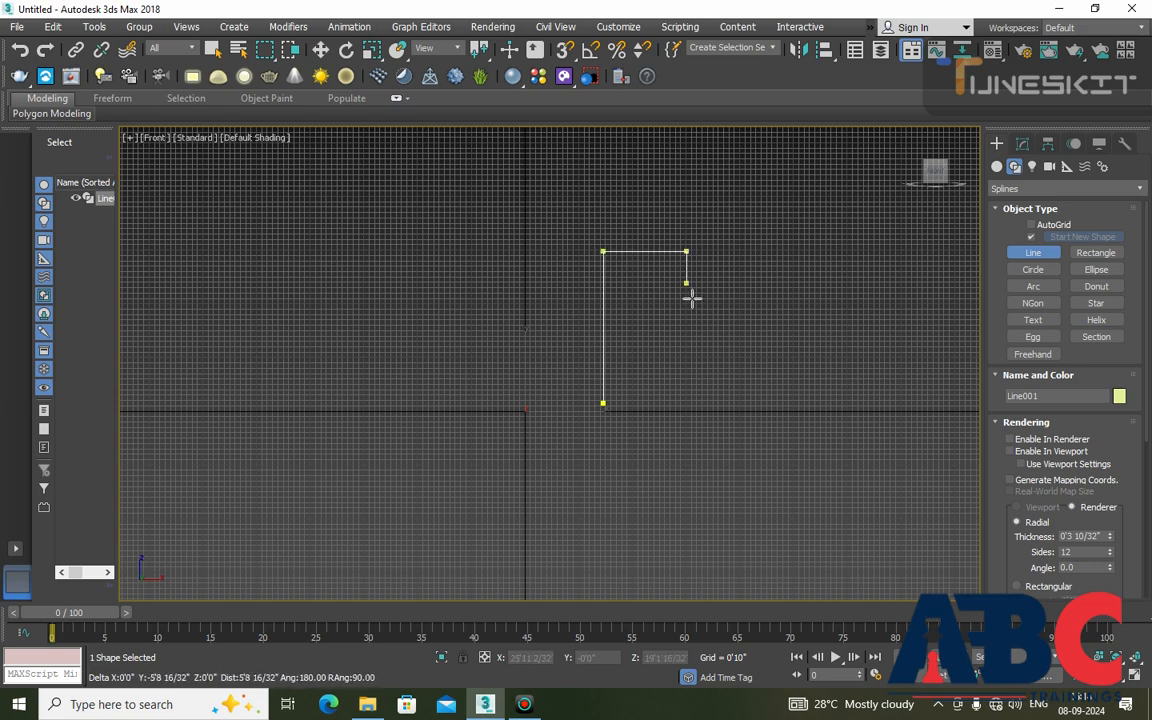
pyautogui.click(687, 404)
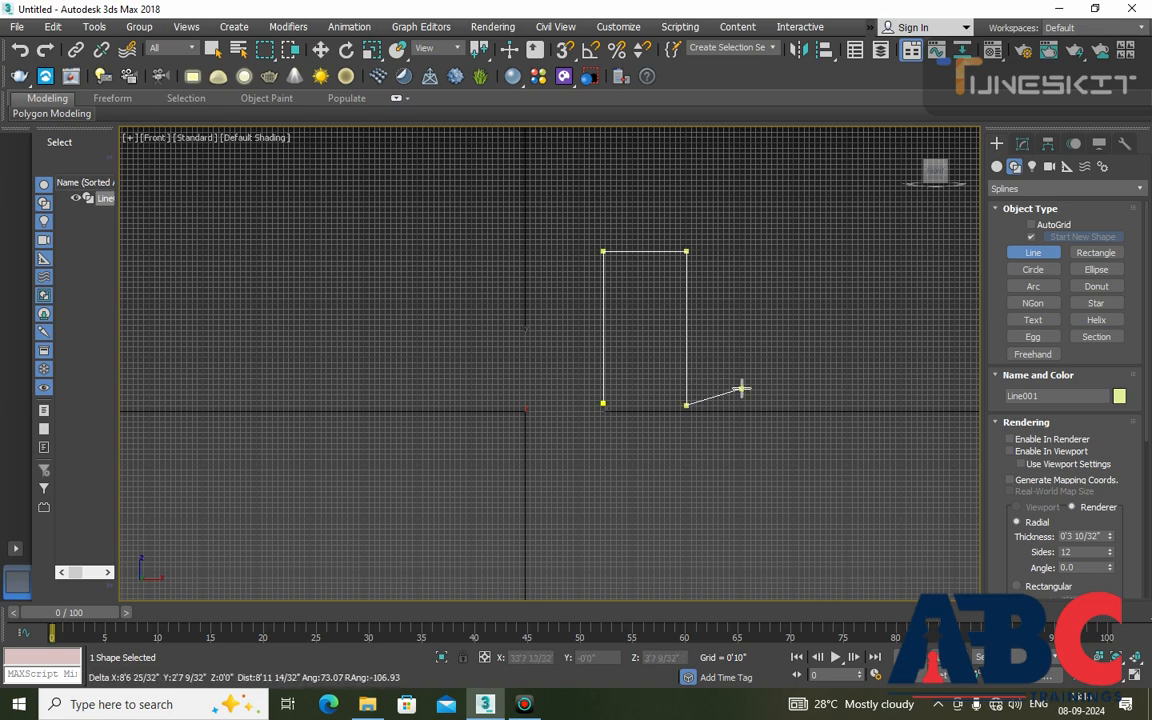
pyautogui.rightClick(741, 389)
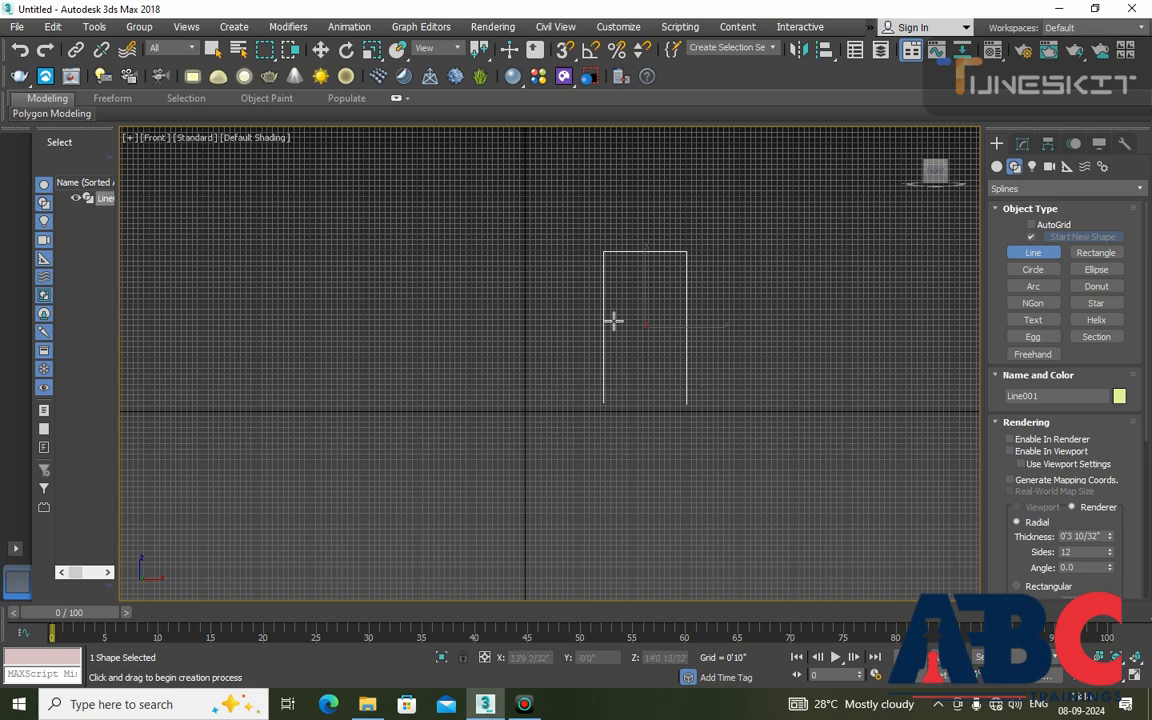
# - In the Perspective view, create an upright box beside the line, about 1'9" long, 1'4" wide and 14'3" high
pyautogui.press('p')
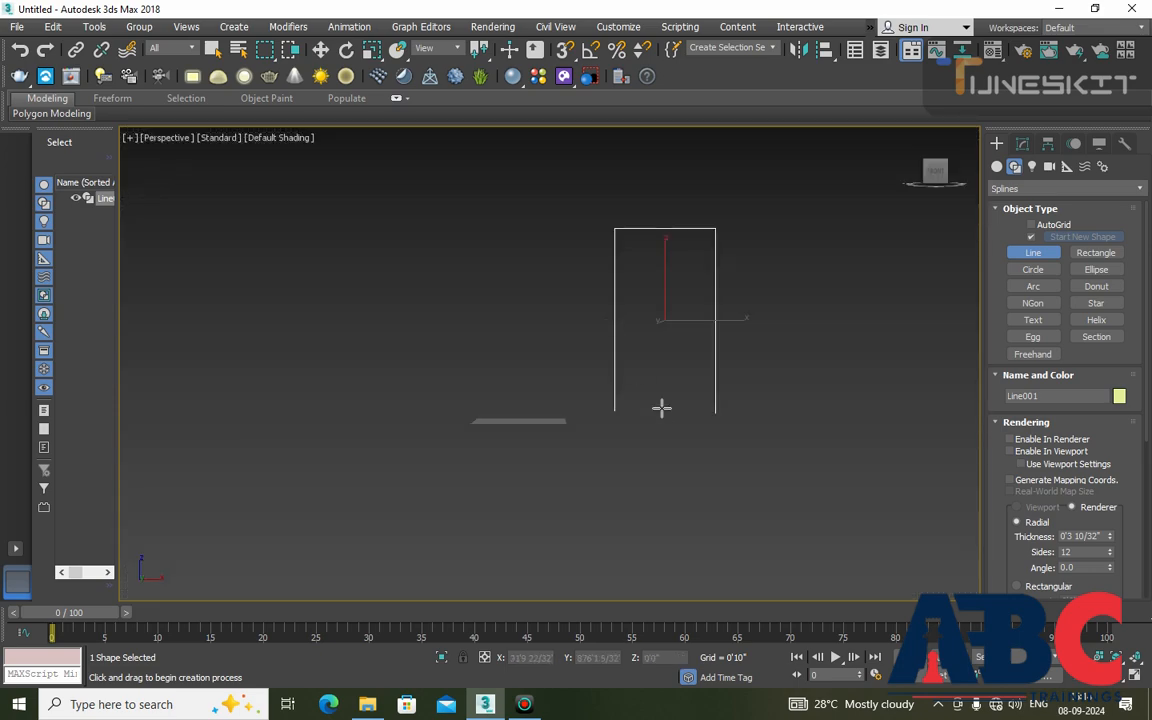
pyautogui.keyDown('alt'); pyautogui.moveTo(643, 446); pyautogui.dragTo(692, 463, button='middle'); pyautogui.keyUp('alt')
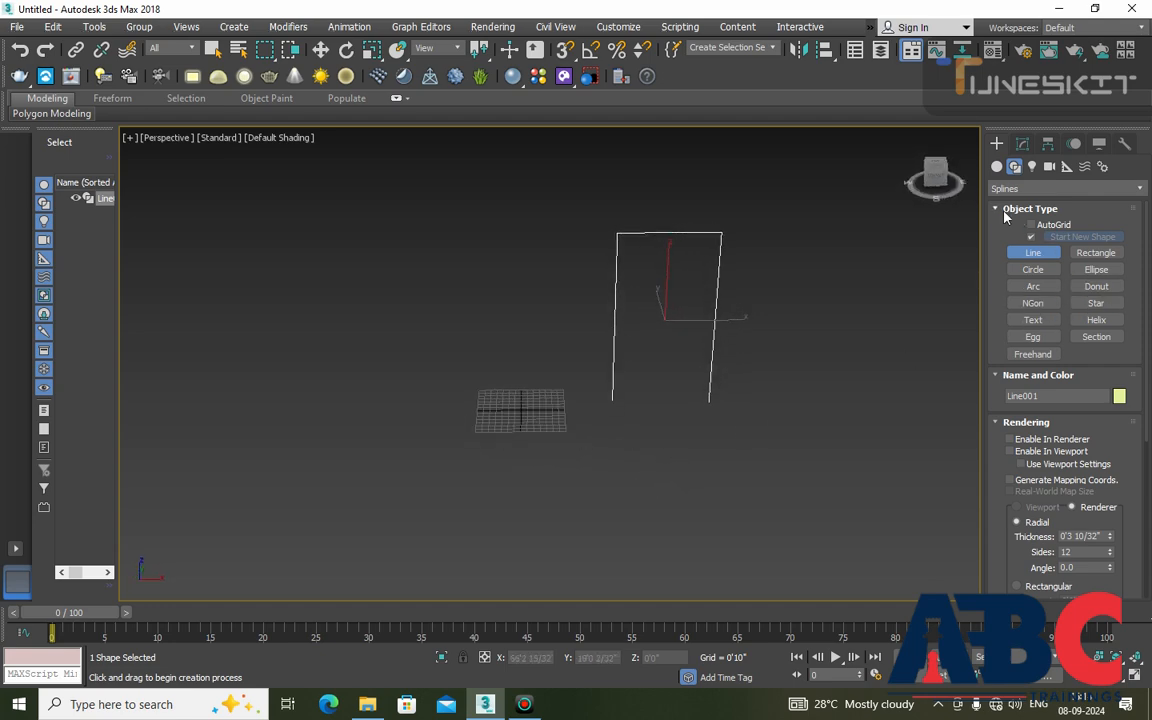
pyautogui.click(996, 166)
pyautogui.click(1032, 240)
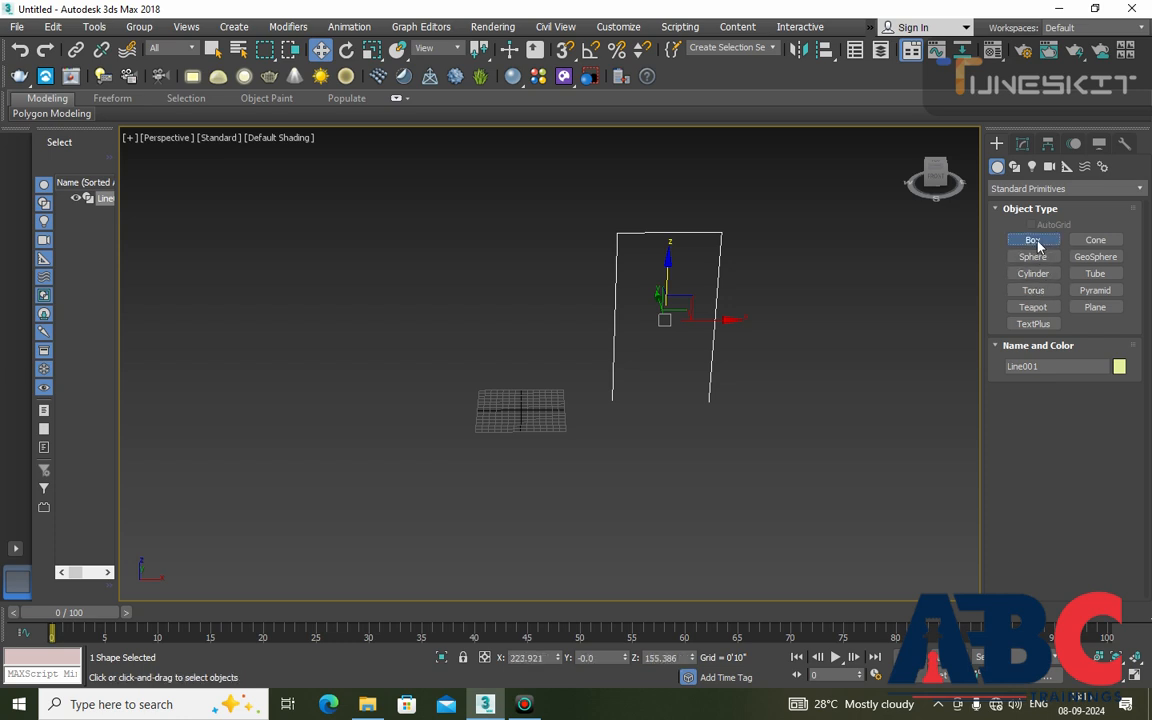
pyautogui.scroll(3, 537, 412)
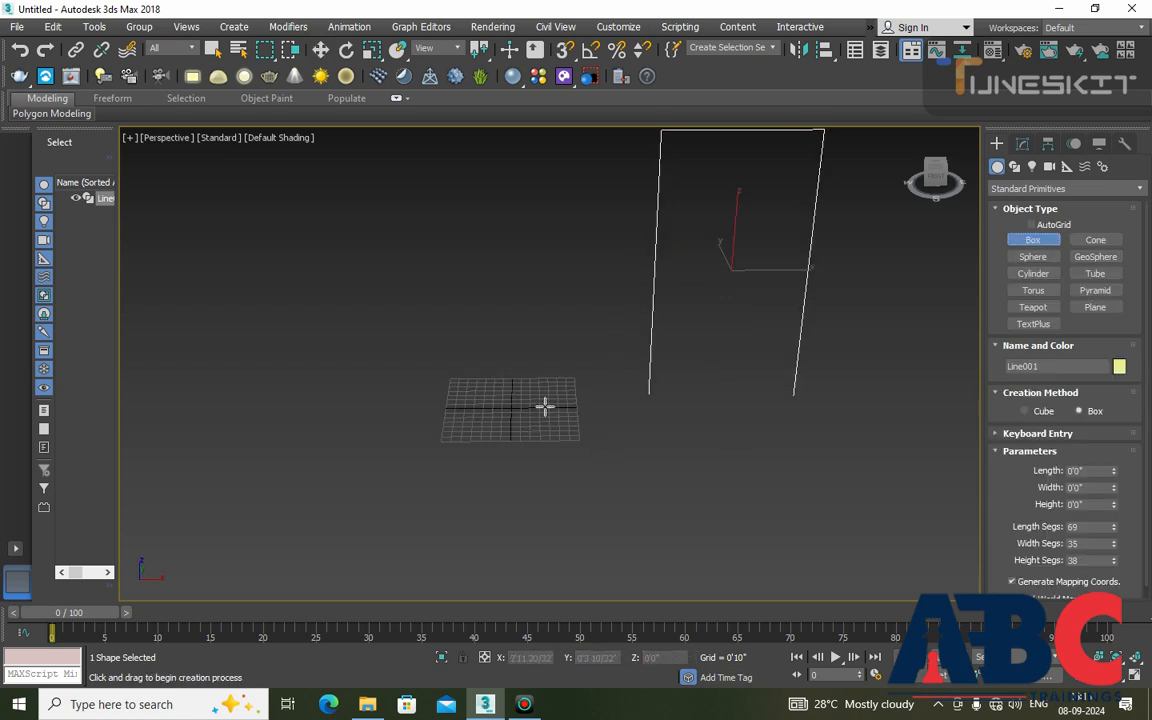
pyautogui.moveTo(550, 414); pyautogui.dragTo(562, 418)
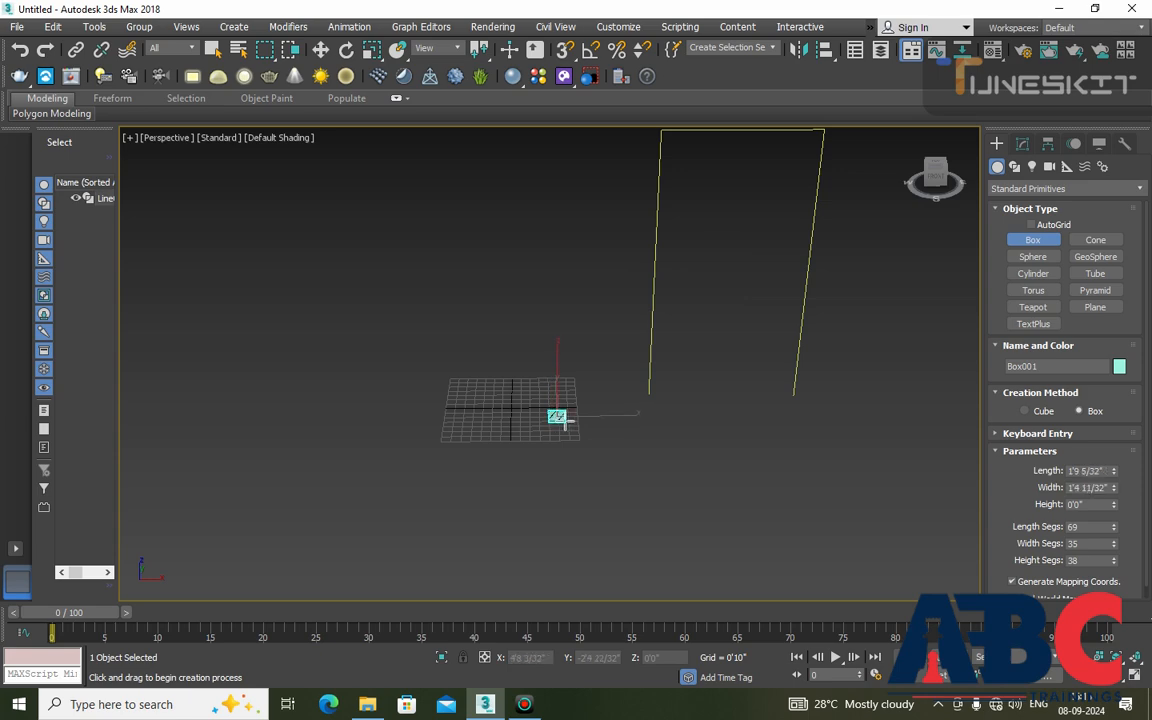
pyautogui.click(562, 384)
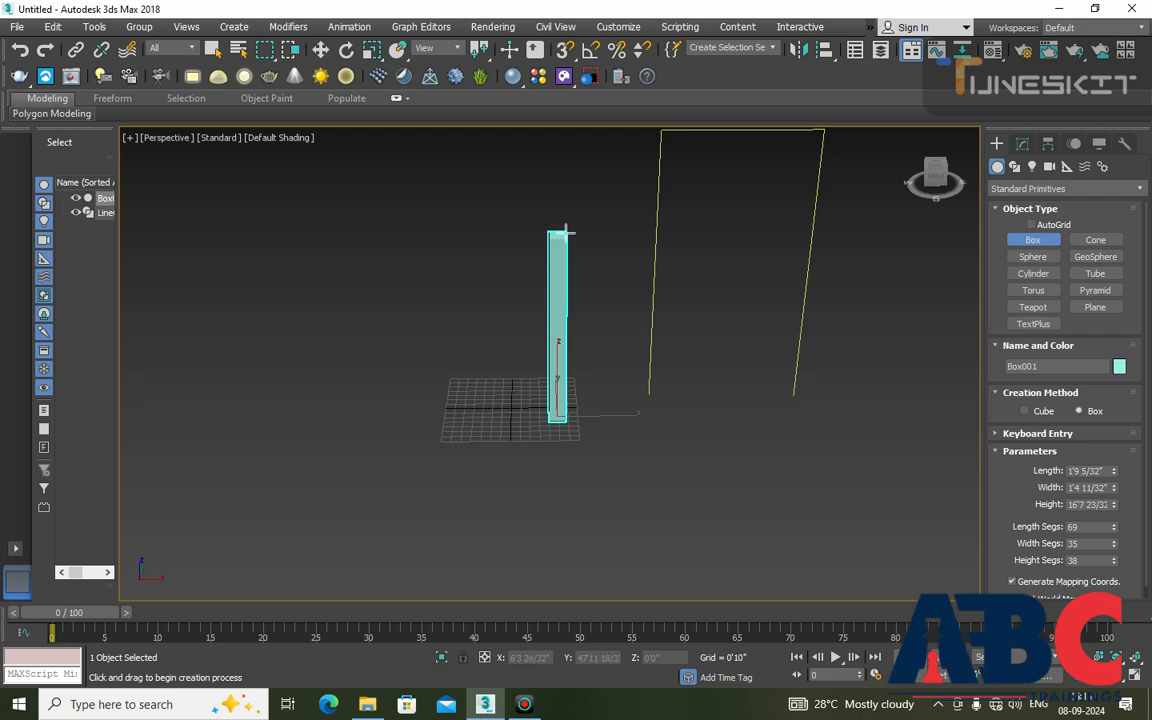
pyautogui.scroll(-3, 566, 233)
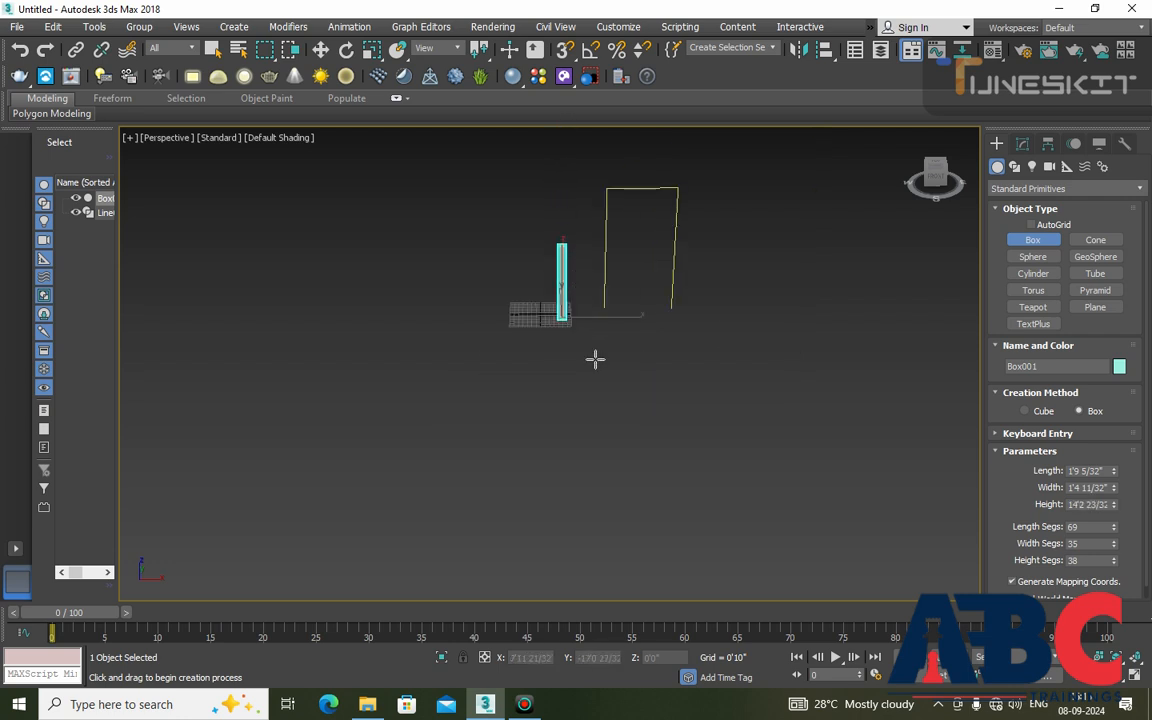
pyautogui.keyDown('alt'); pyautogui.moveTo(595, 365); pyautogui.dragTo(551, 331, button='middle'); pyautogui.keyUp('alt')
pyautogui.scroll(1, 568, 289)
pyautogui.moveTo(568, 289); pyautogui.dragTo(571, 391, button='middle')
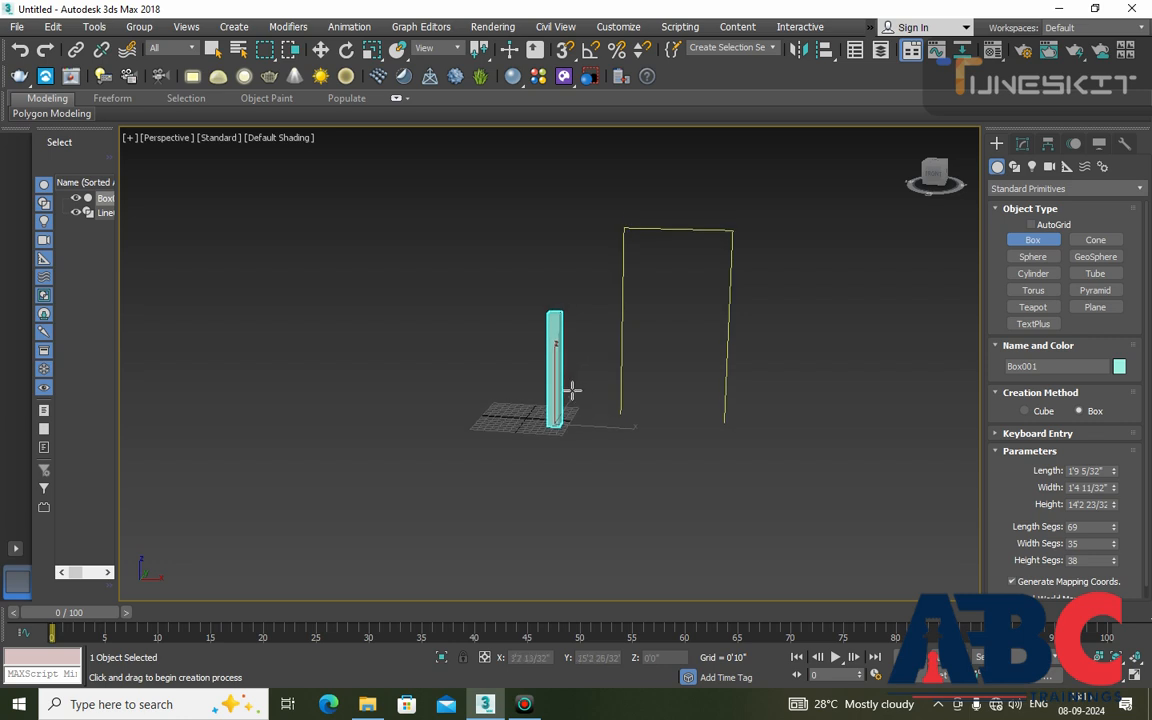
pyautogui.scroll(1, 567, 392)
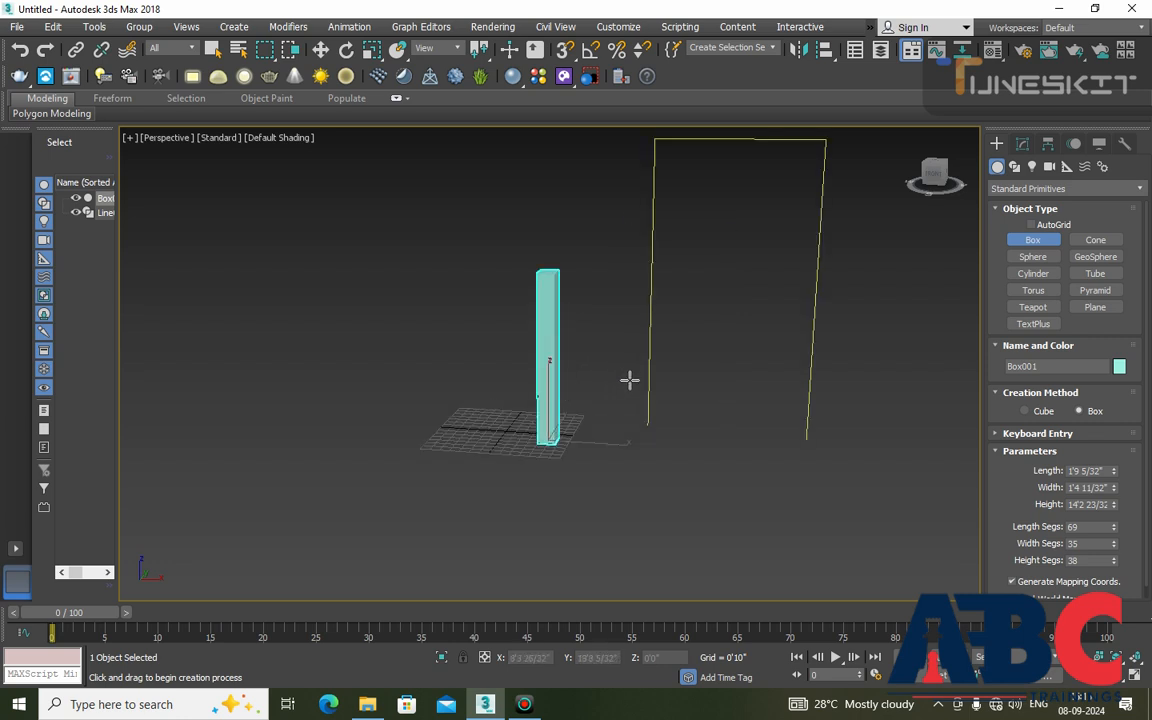
pyautogui.press('w')
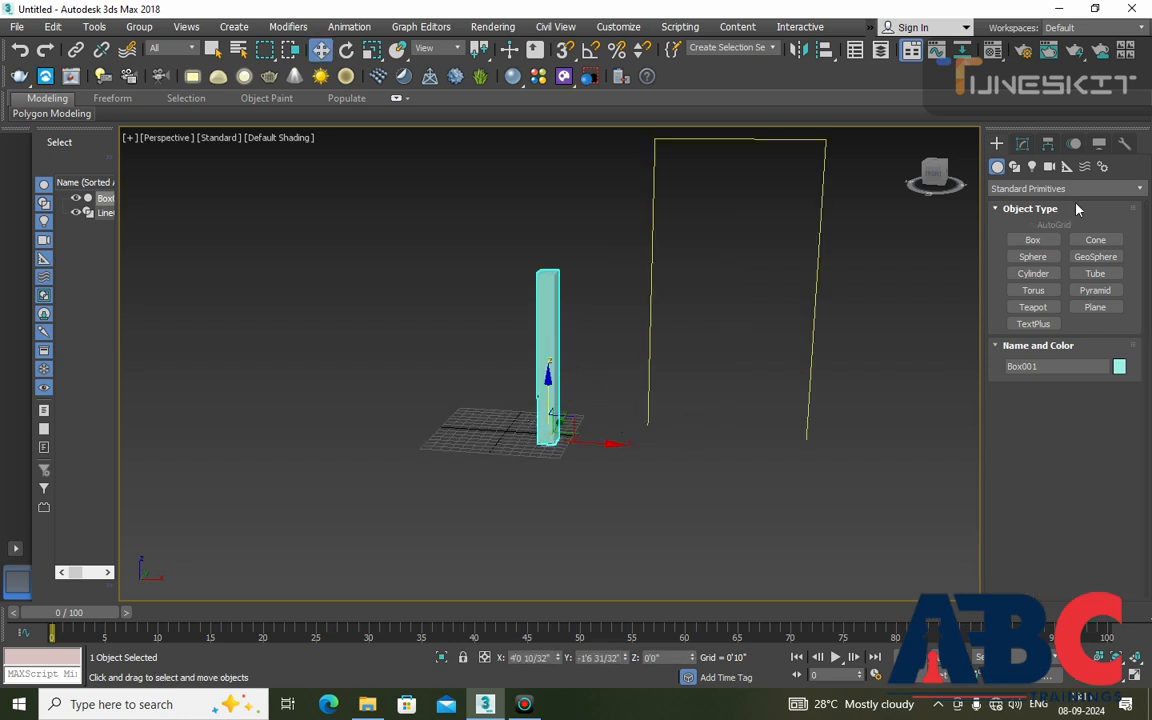
# - Apply the PathDeform (WSM) modifier to the box
pyautogui.click(1023, 148)
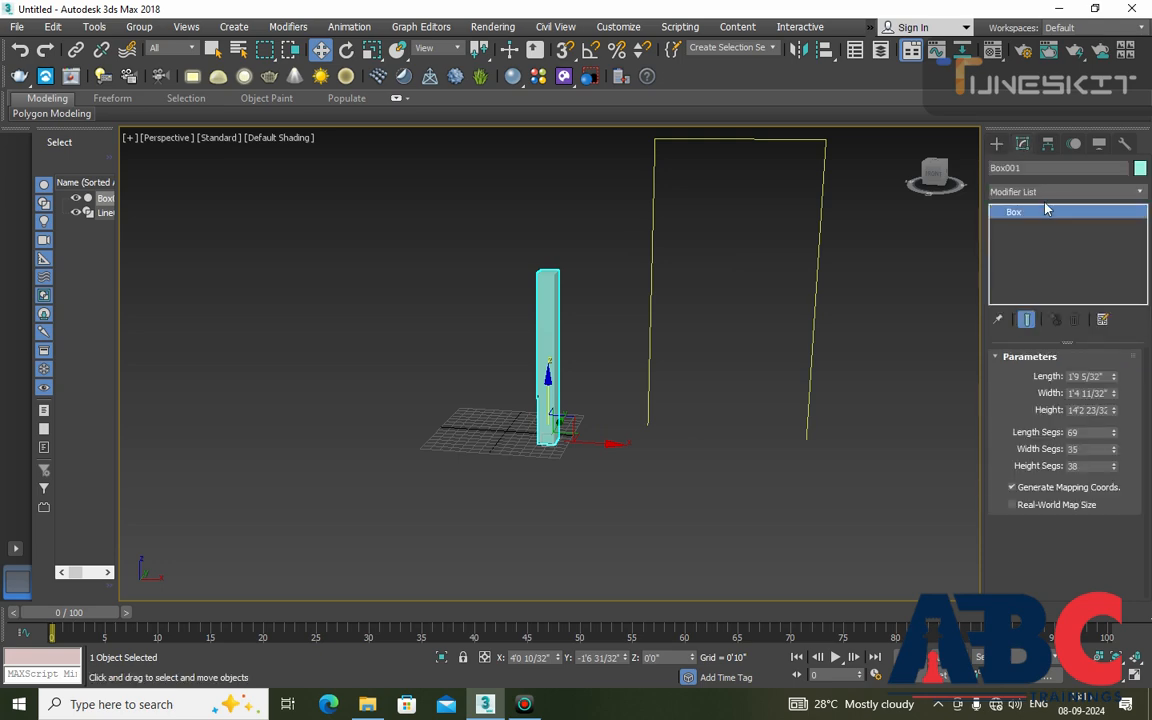
pyautogui.click(1052, 190)
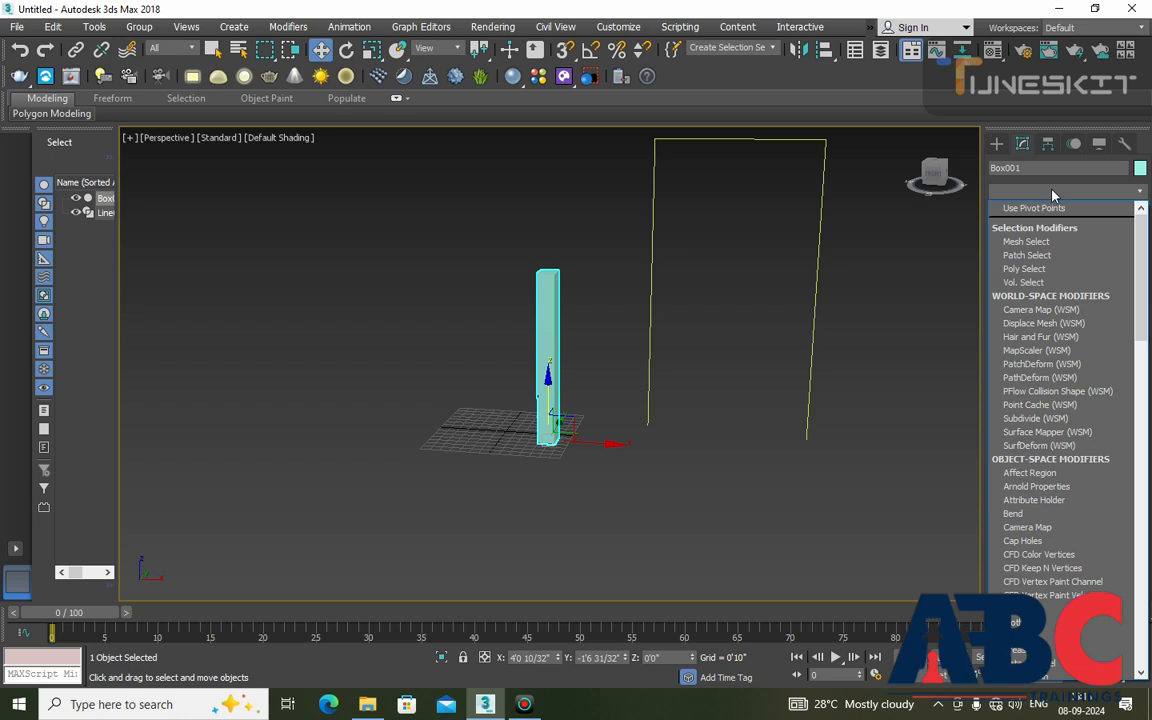
pyautogui.press('d')
pyautogui.press('e')
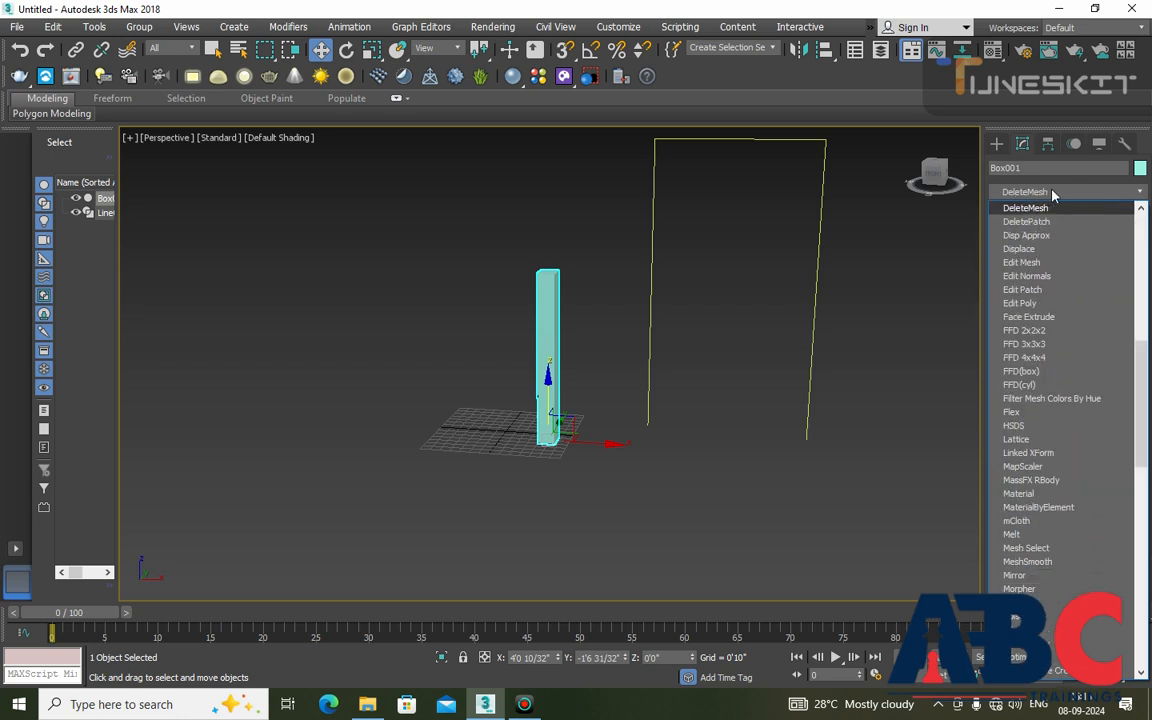
pyautogui.press('o')
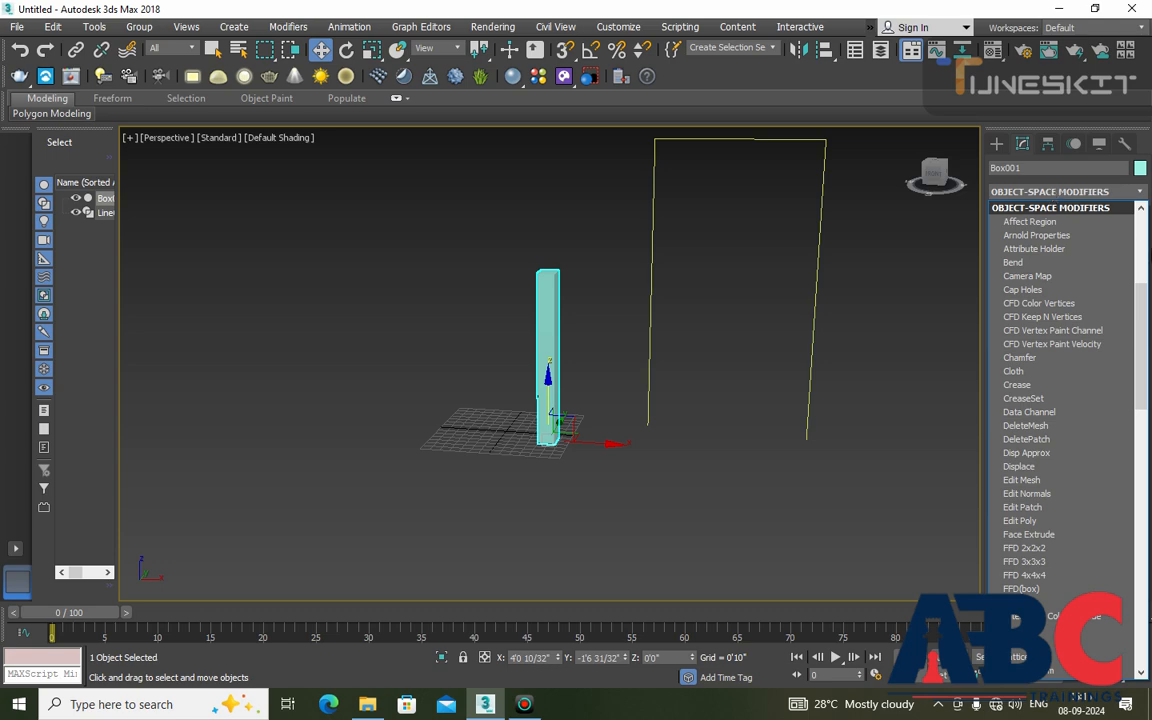
pyautogui.click(561, 334)
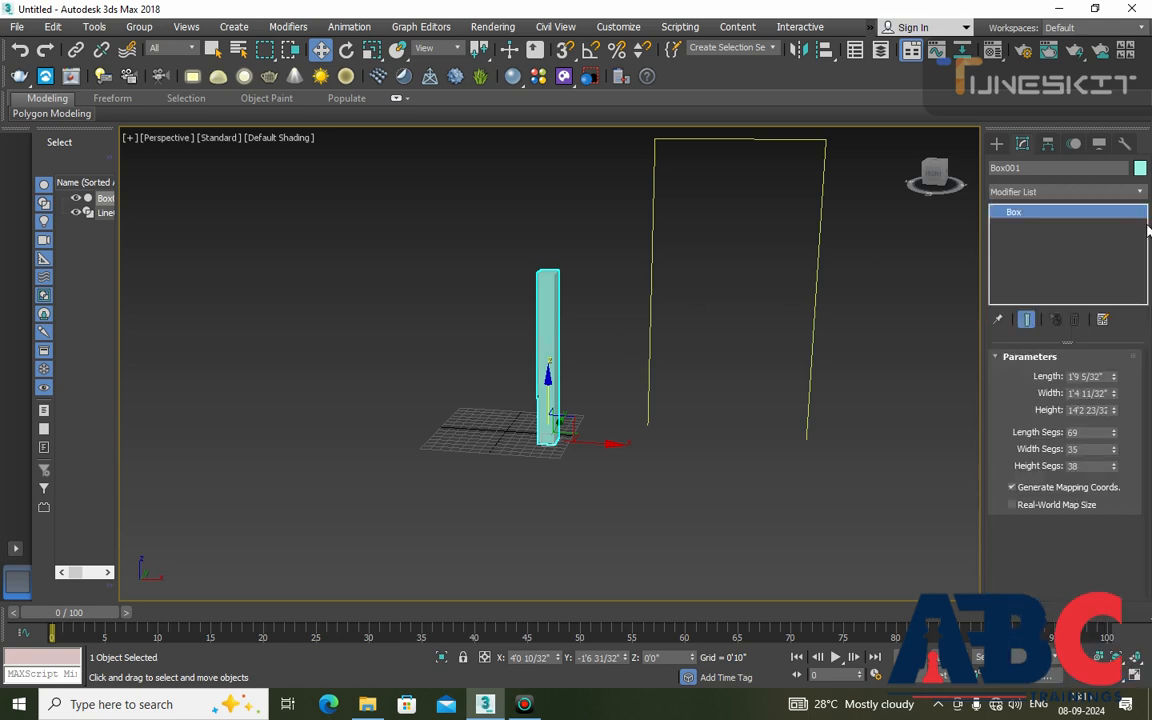
pyautogui.click(1060, 190)
pyautogui.press('p')
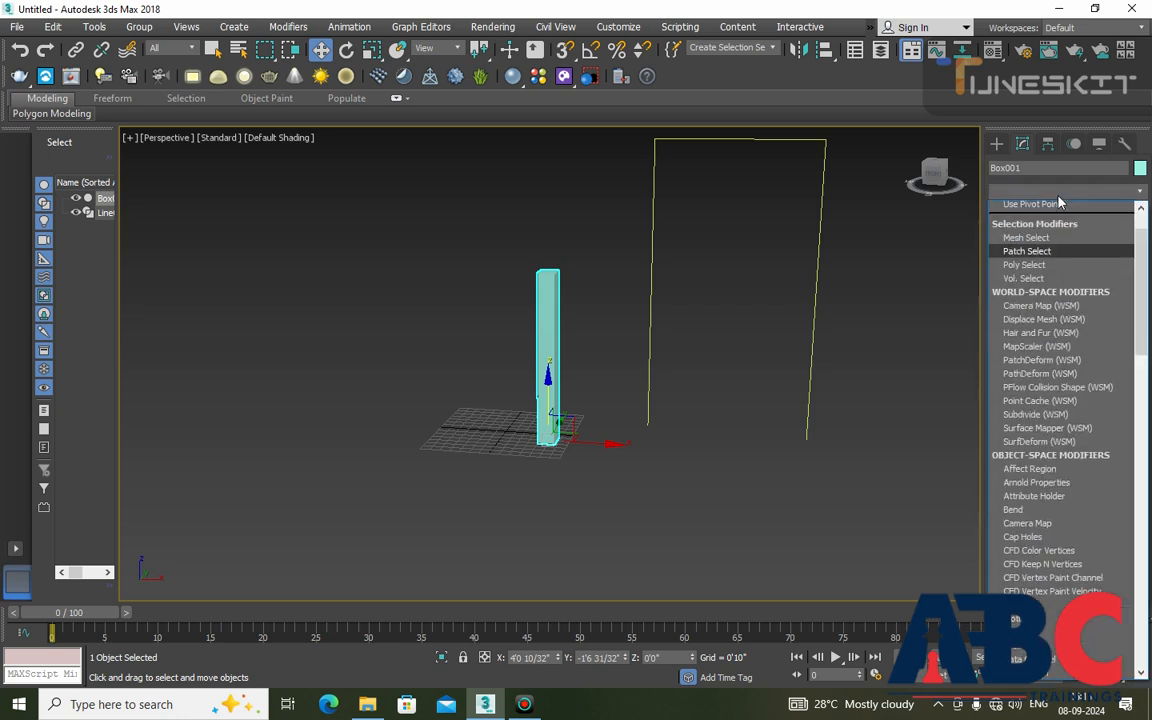
pyautogui.write('athDeform (WSM')
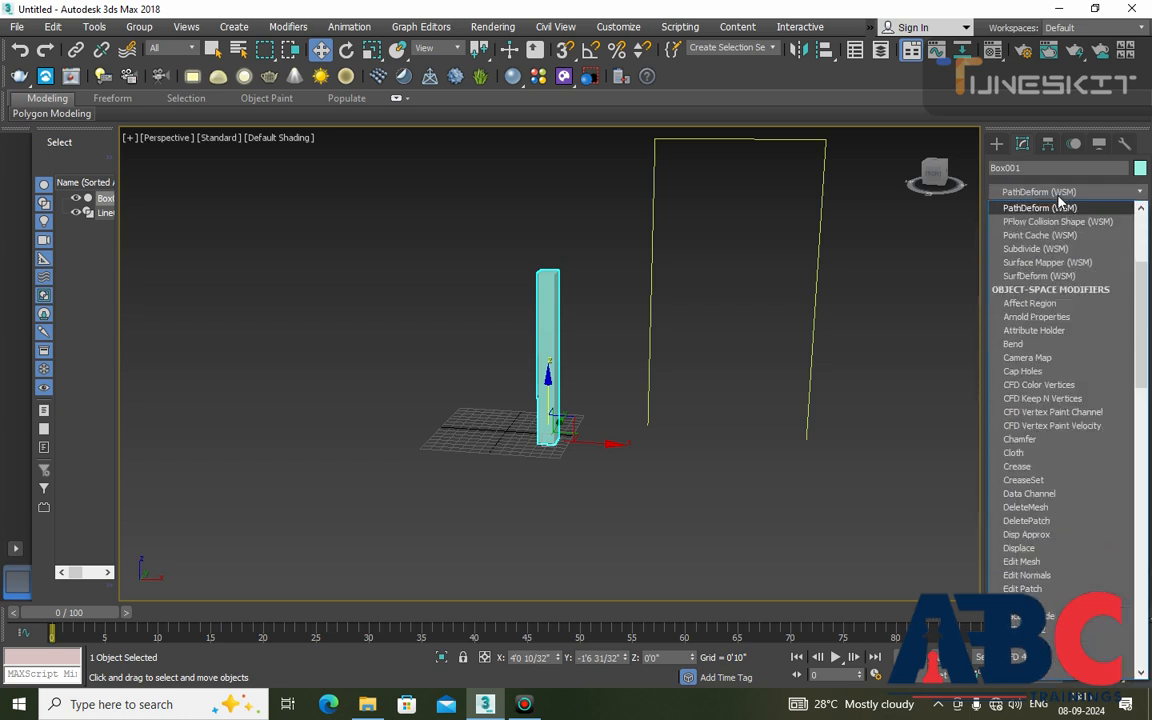
pyautogui.click(1063, 208)
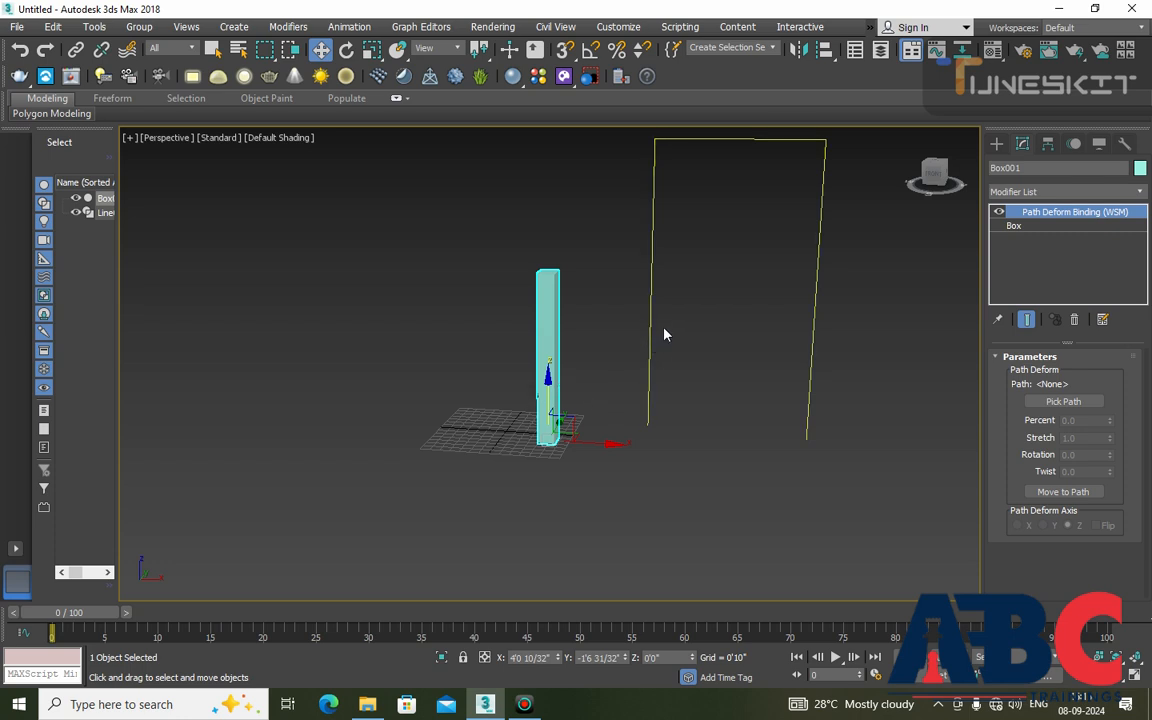
# - Pick the inverted-U line as the box's deform path and set the path deform axis to Y
pyautogui.scroll(-3, 679, 339)
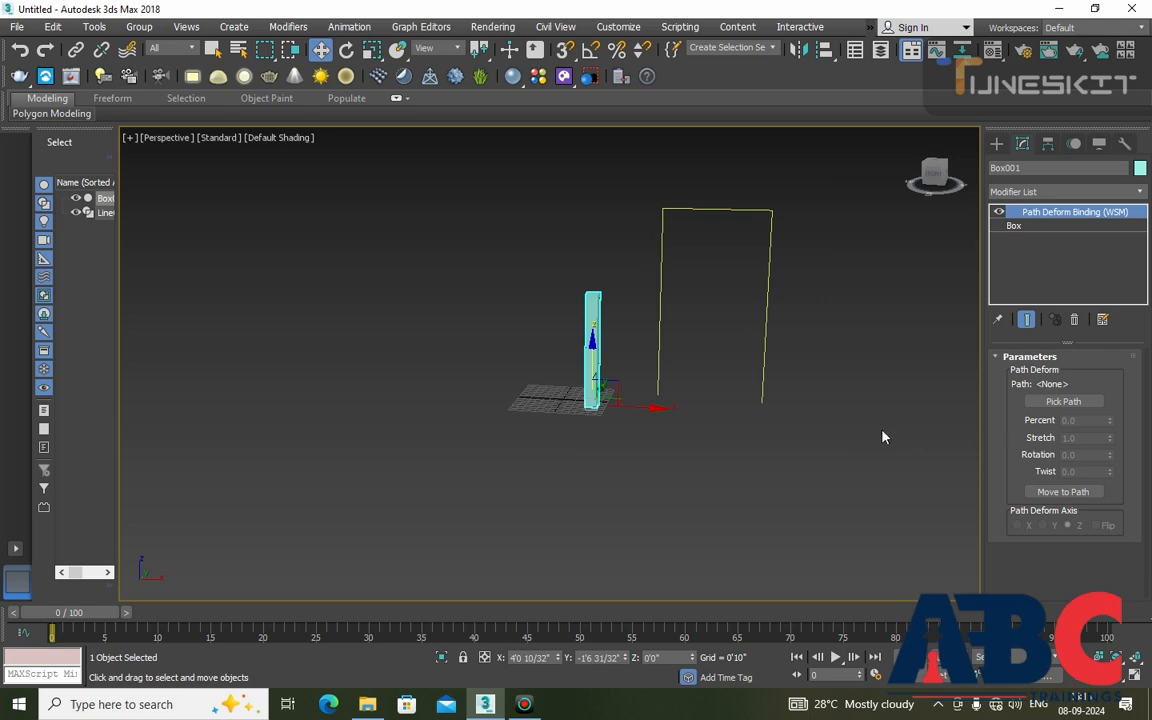
pyautogui.click(1062, 405)
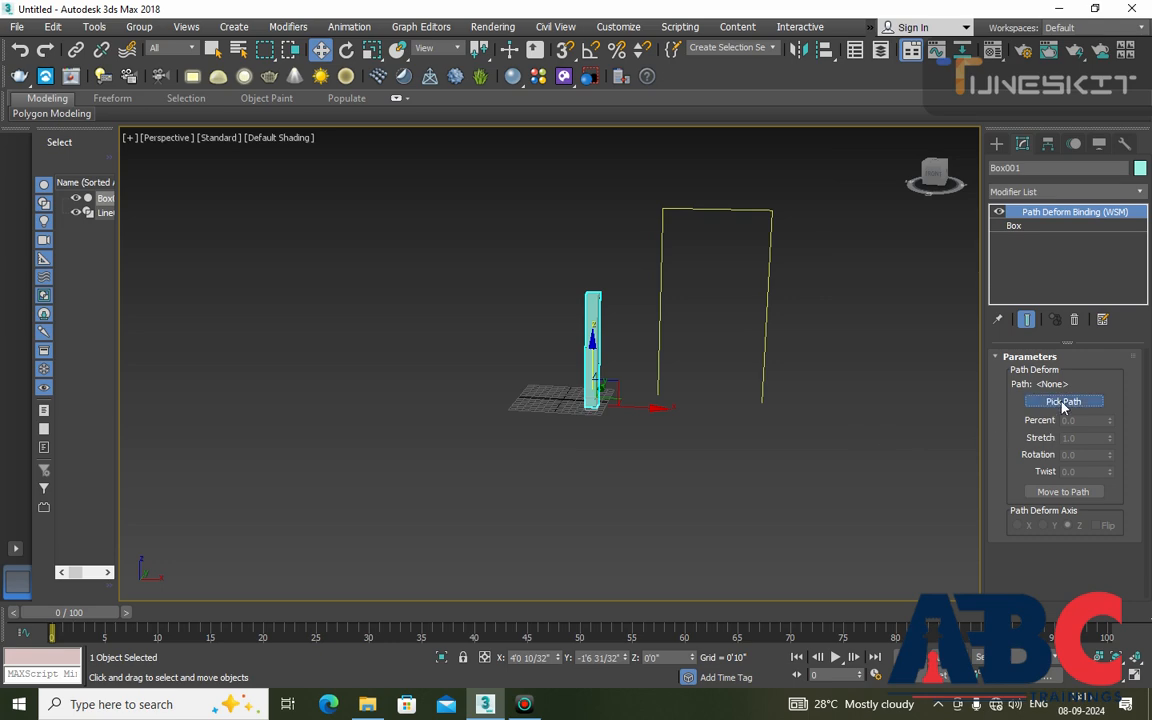
pyautogui.click(659, 358)
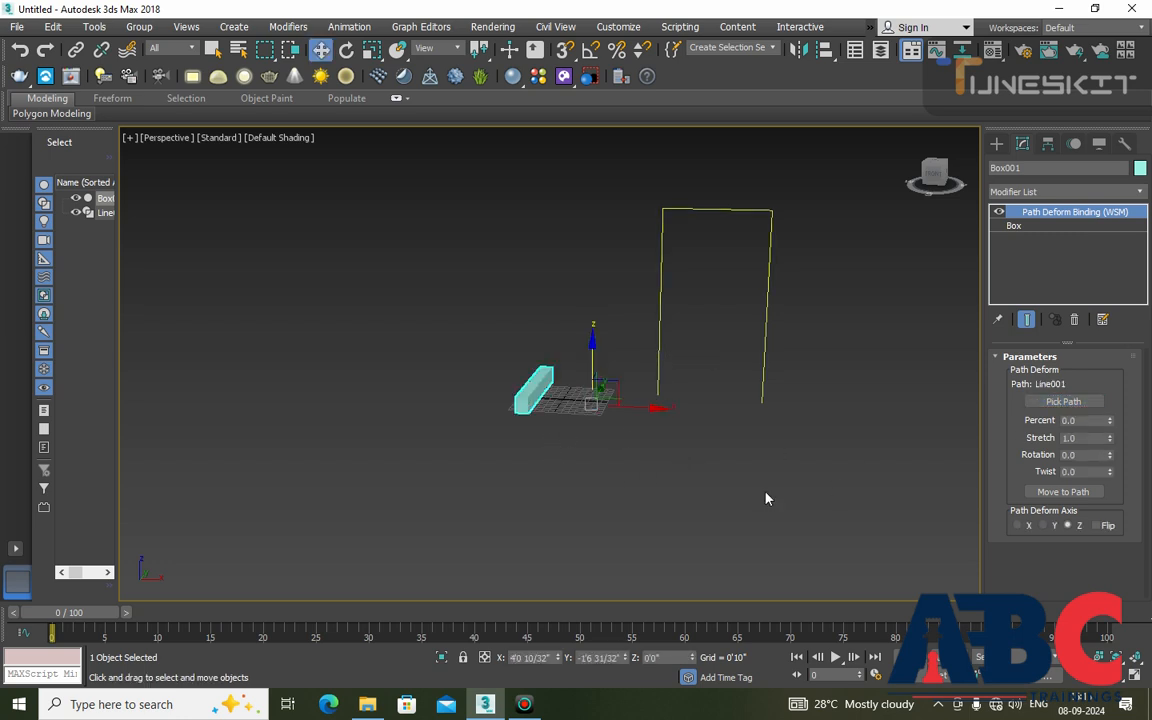
pyautogui.click(1016, 525)
pyautogui.click(1044, 525)
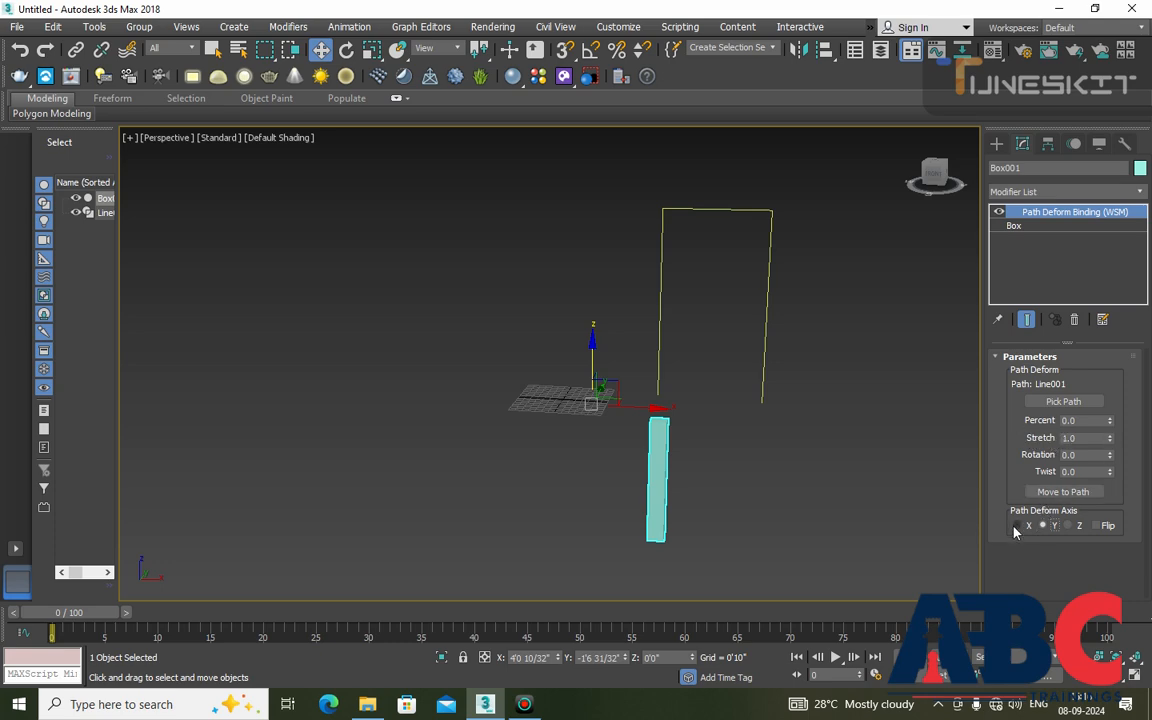
pyautogui.keyDown('alt'); pyautogui.moveTo(784, 468); pyautogui.dragTo(890, 484, button='middle'); pyautogui.keyUp('alt')
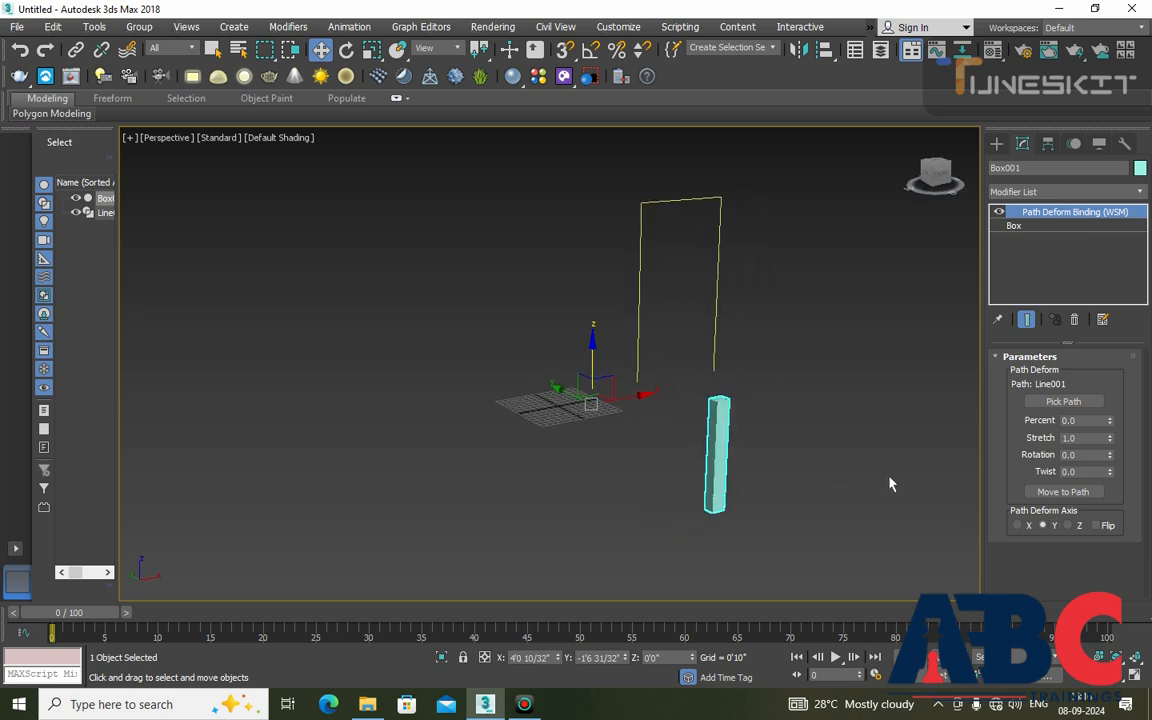
# - Move the box to the inverted-U path and set the path deform axis to Z
pyautogui.click(1066, 491)
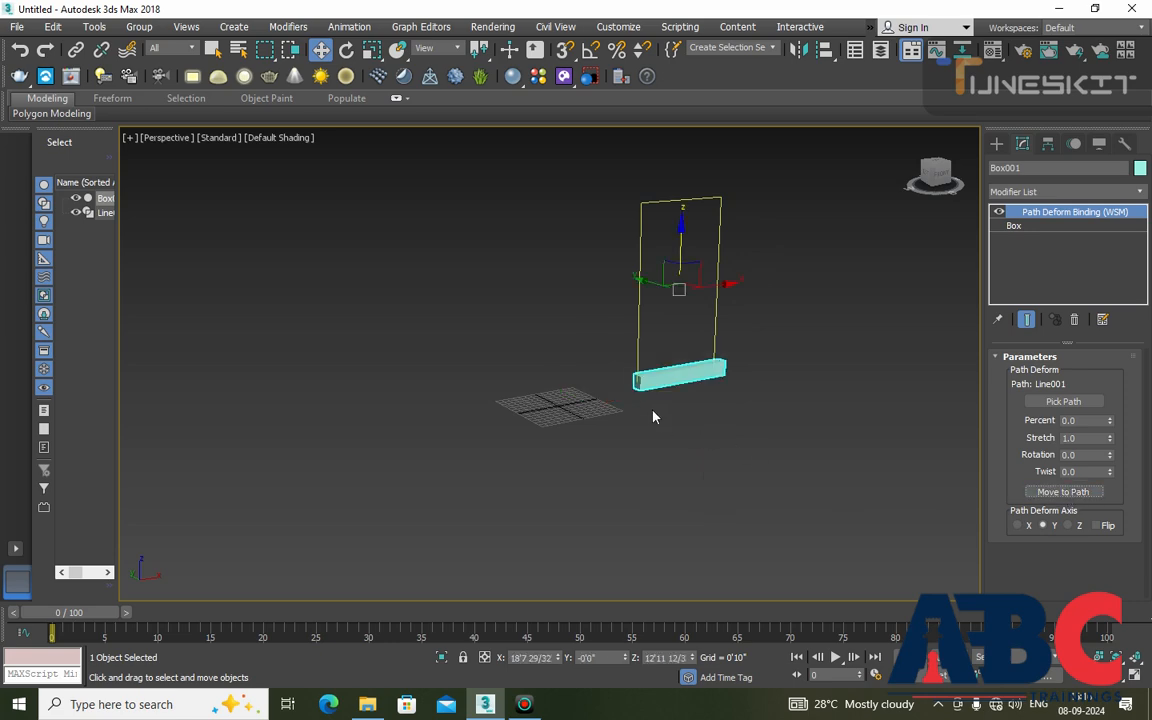
pyautogui.click(1017, 525)
pyautogui.click(1043, 525)
pyautogui.click(1068, 525)
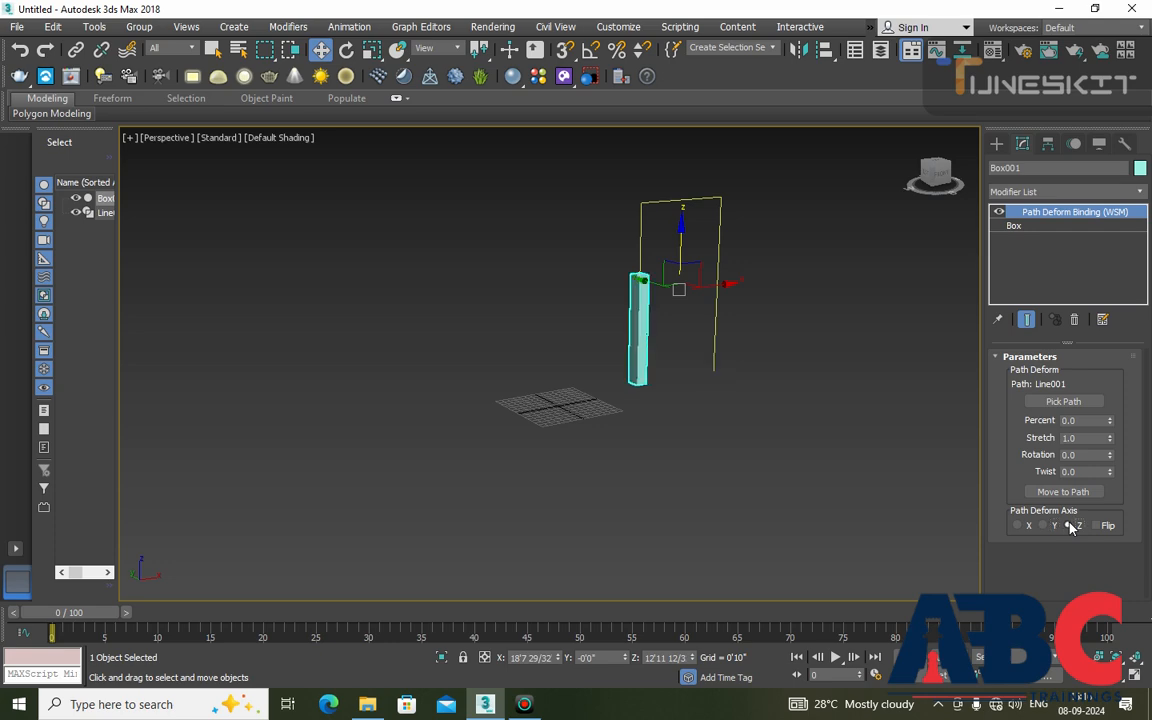
pyautogui.keyDown('alt'); pyautogui.moveTo(790, 415); pyautogui.dragTo(852, 356, button='middle'); pyautogui.keyUp('alt')
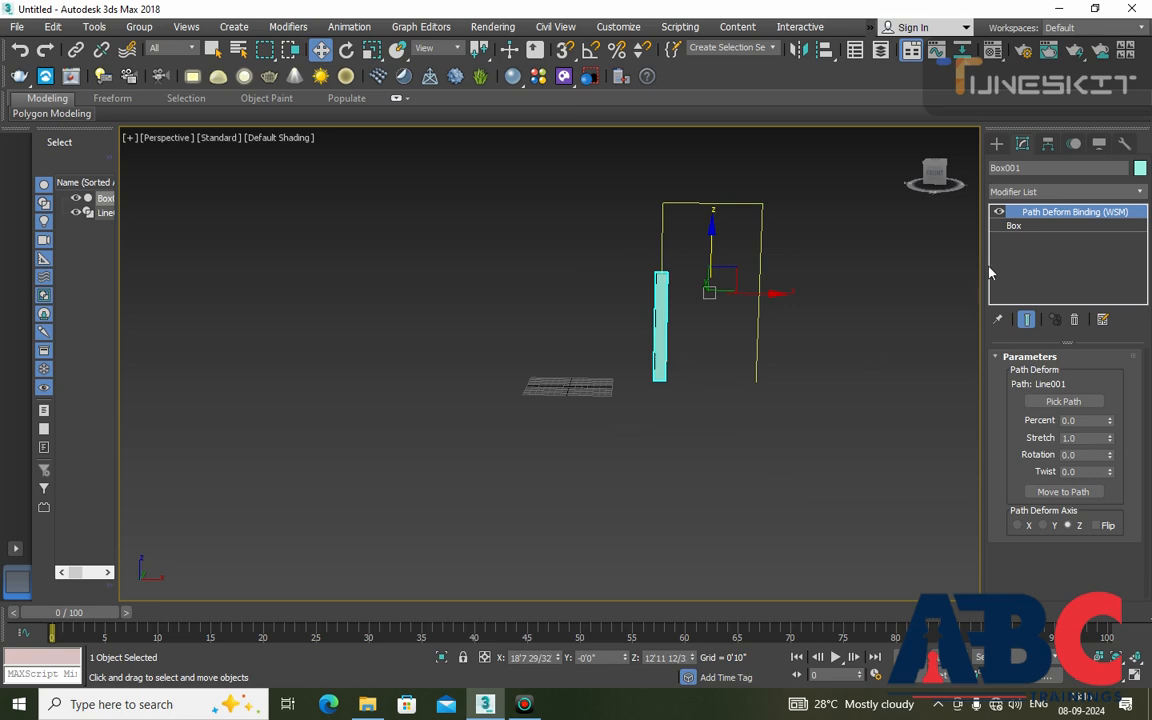
# - Increase the base box's segments to 92 in length, 67 in width and 63 in height
pyautogui.click(1029, 231)
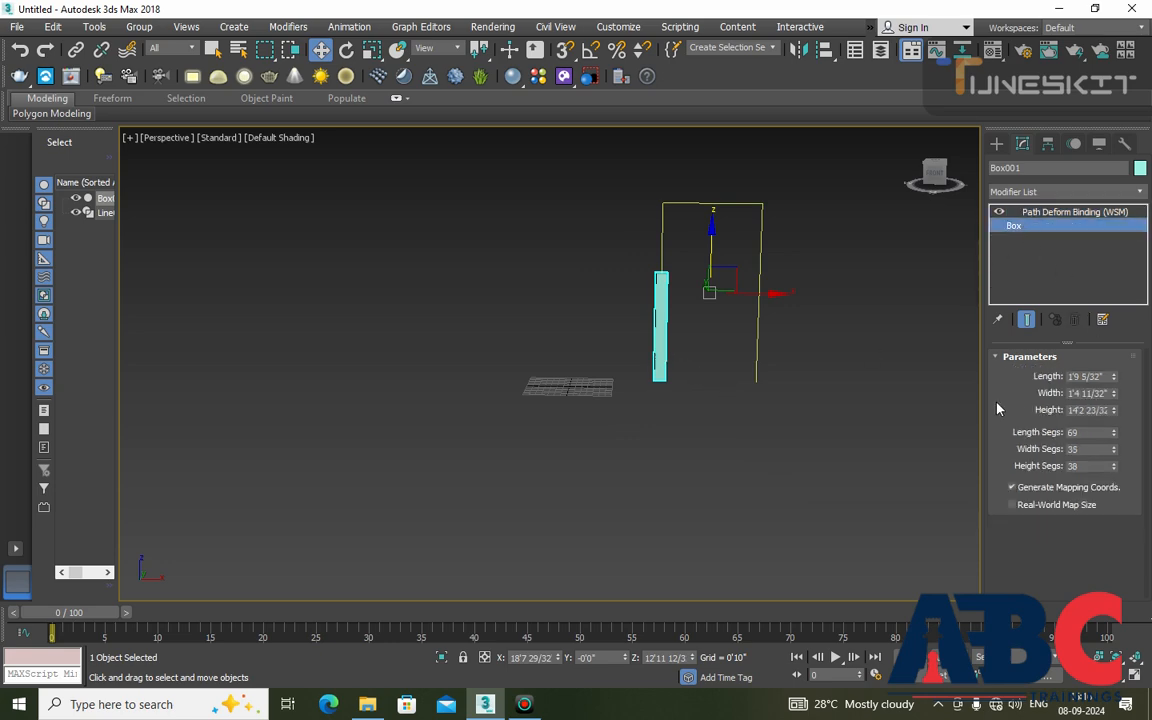
pyautogui.moveTo(1113, 436); pyautogui.dragTo(1112, 418)
pyautogui.moveTo(1115, 468); pyautogui.dragTo(1116, 444)
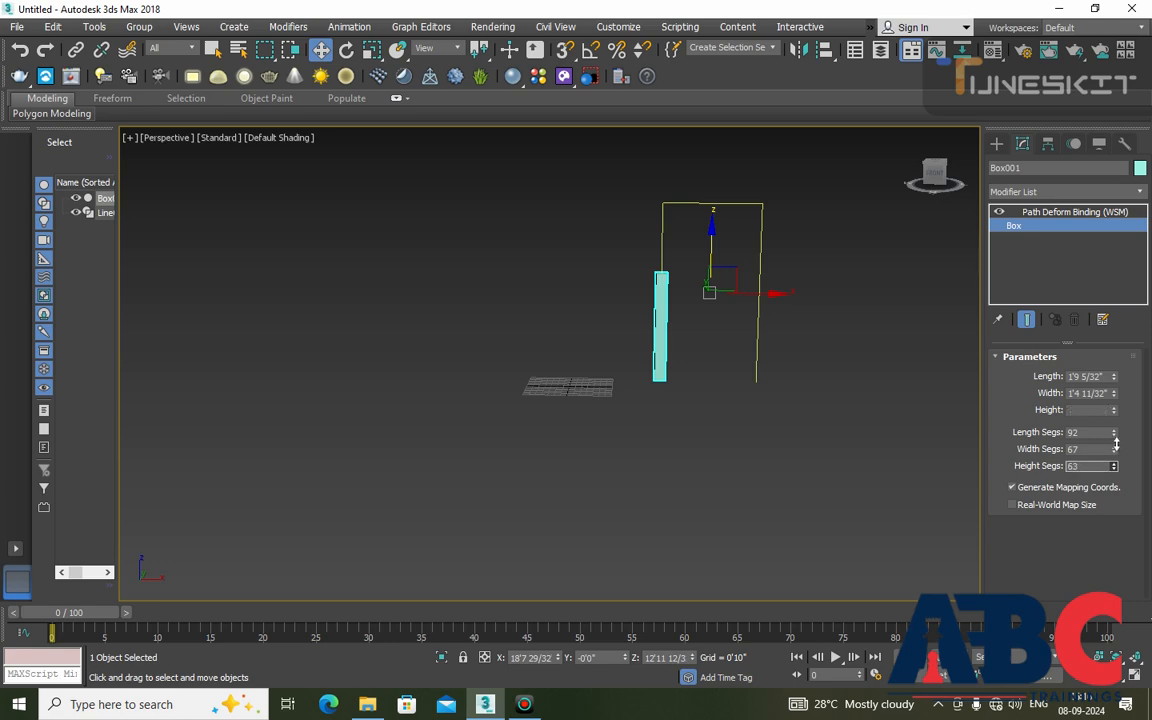
# - In the Path Deform Binding, set the percent to -1.5 and the stretch to 4.29 so the box spans the whole inverted-U line
pyautogui.click(1057, 212)
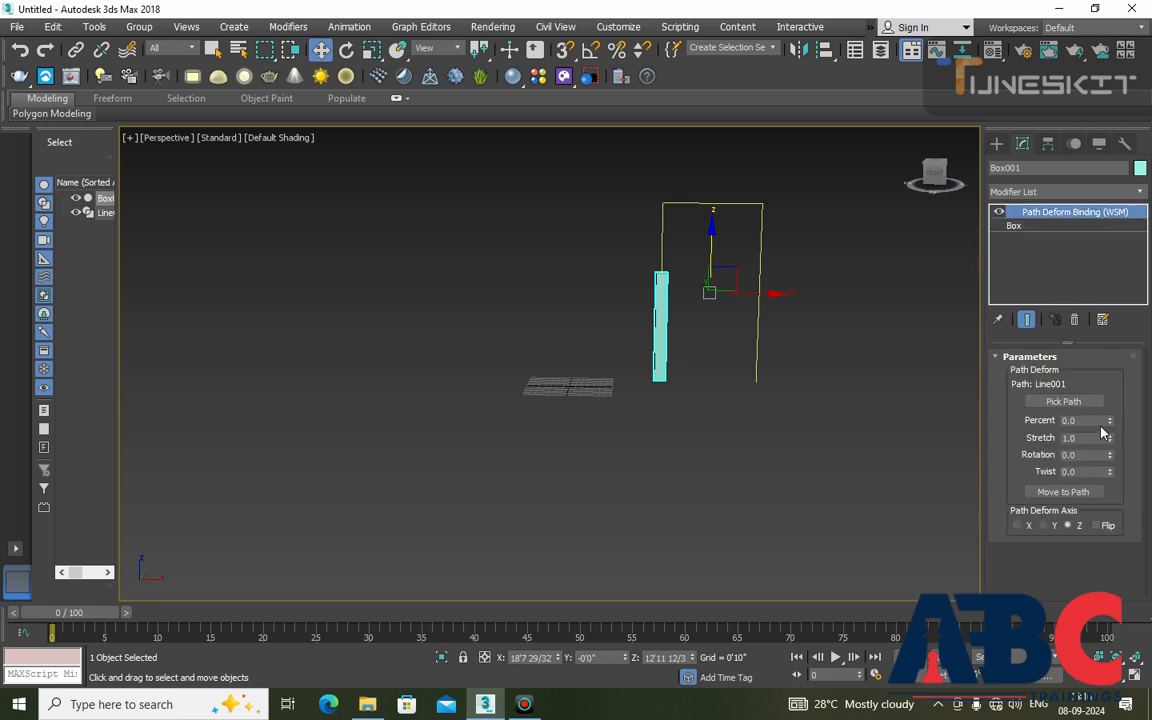
pyautogui.moveTo(1109, 420); pyautogui.dragTo(1144, 335)
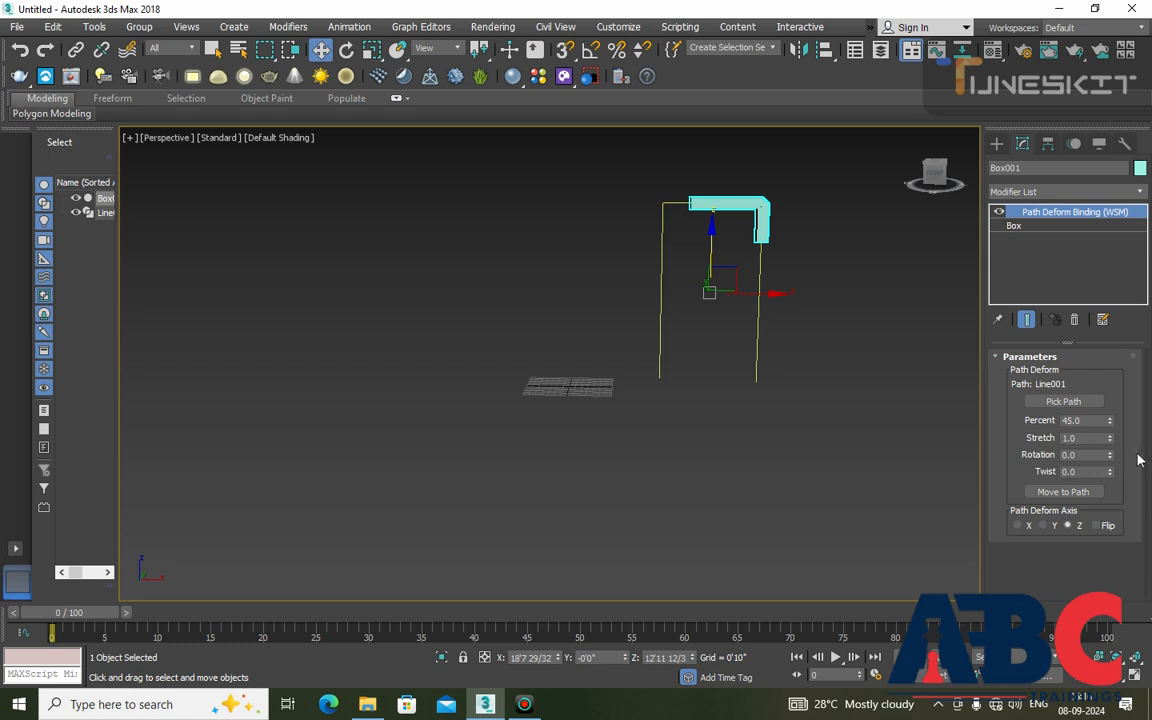
pyautogui.moveTo(1109, 441); pyautogui.dragTo(1129, 341)
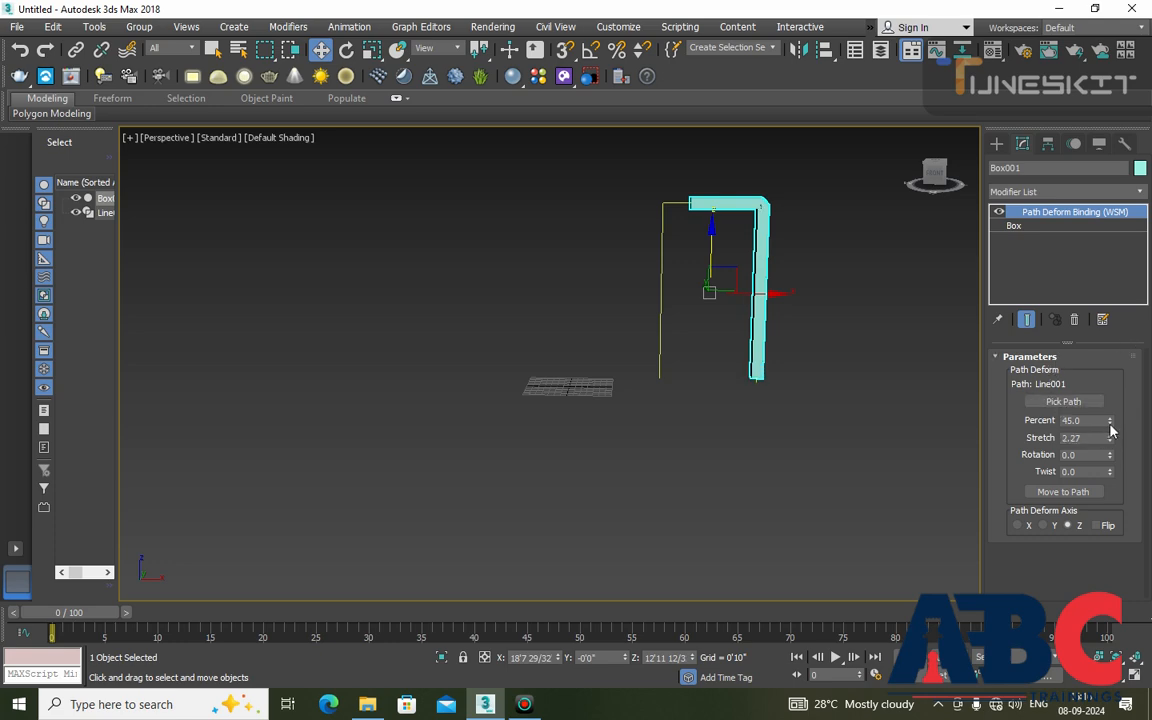
pyautogui.moveTo(1110, 423); pyautogui.dragTo(1134, 492)
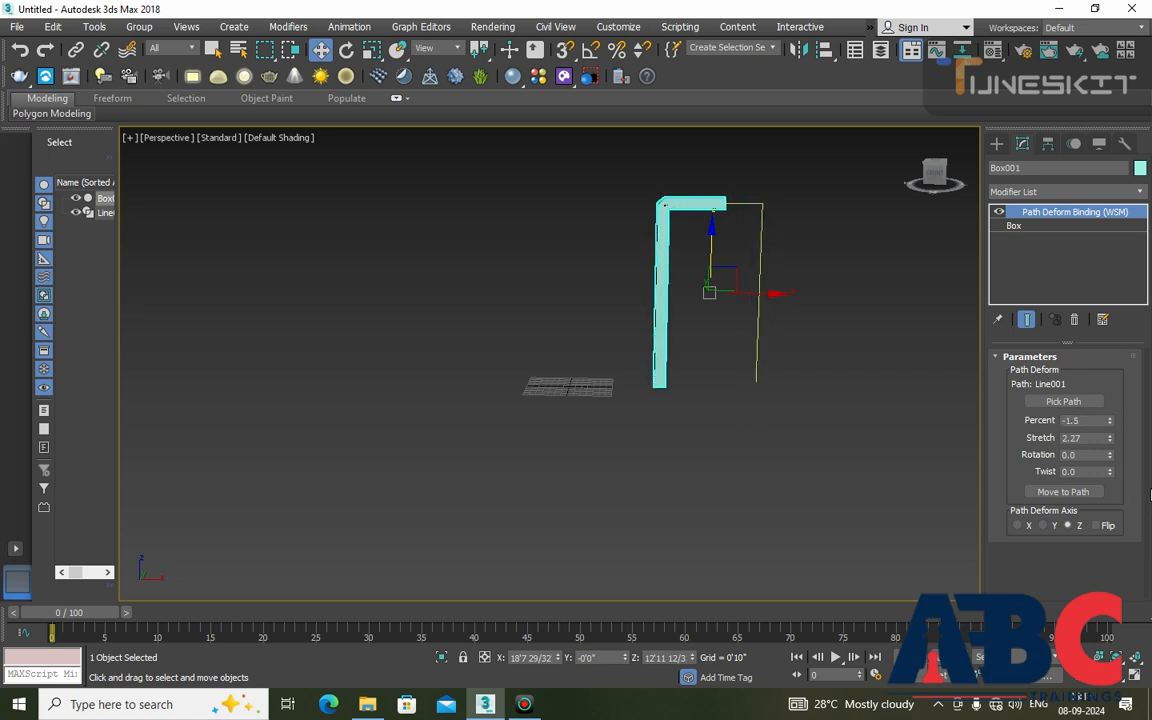
pyautogui.moveTo(1110, 438); pyautogui.dragTo(1108, 366)
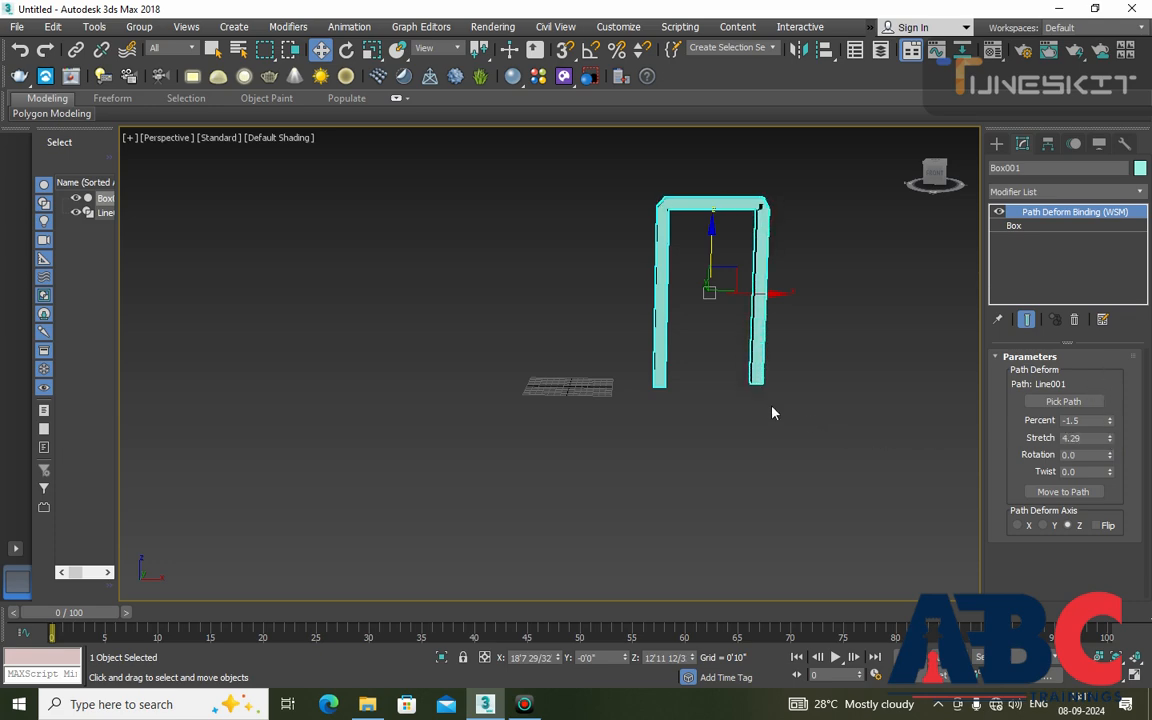
# - Examine the legs and corners of the deformed box from several angles and distances in the Perspective view
pyautogui.keyDown('alt'); pyautogui.moveTo(735, 419); pyautogui.dragTo(782, 418, button='middle'); pyautogui.keyUp('alt')
pyautogui.scroll(5, 696, 302)
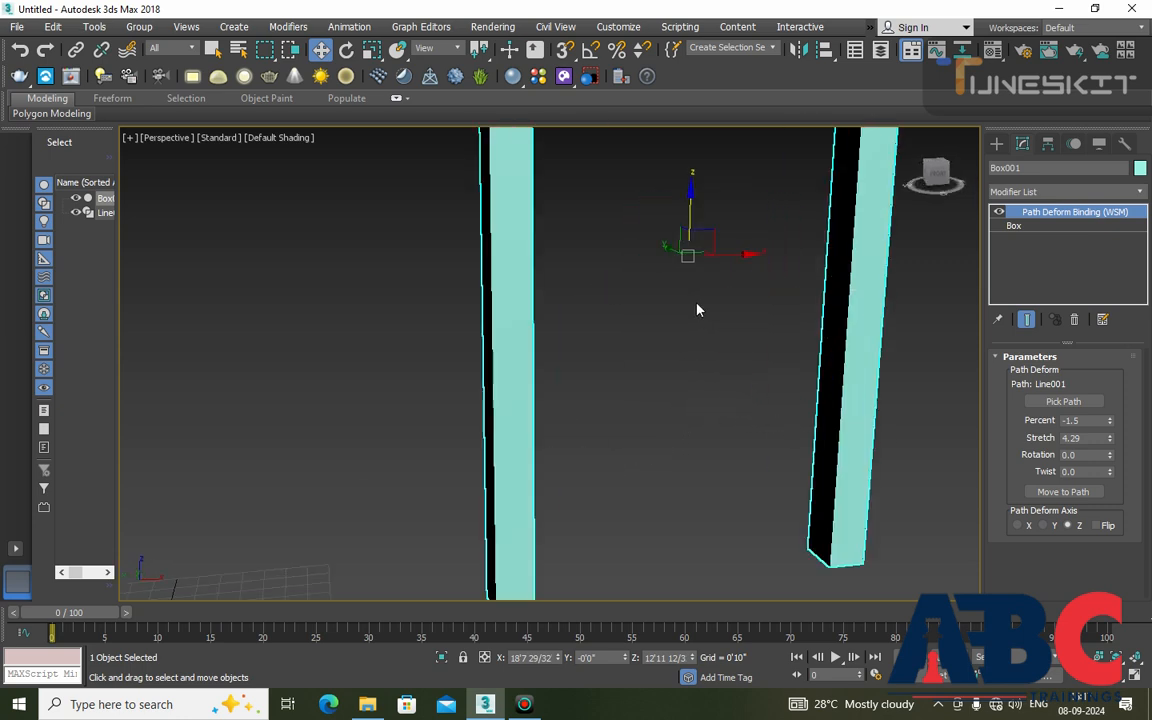
pyautogui.scroll(-2, 696, 302)
pyautogui.scroll(-4, 705, 378)
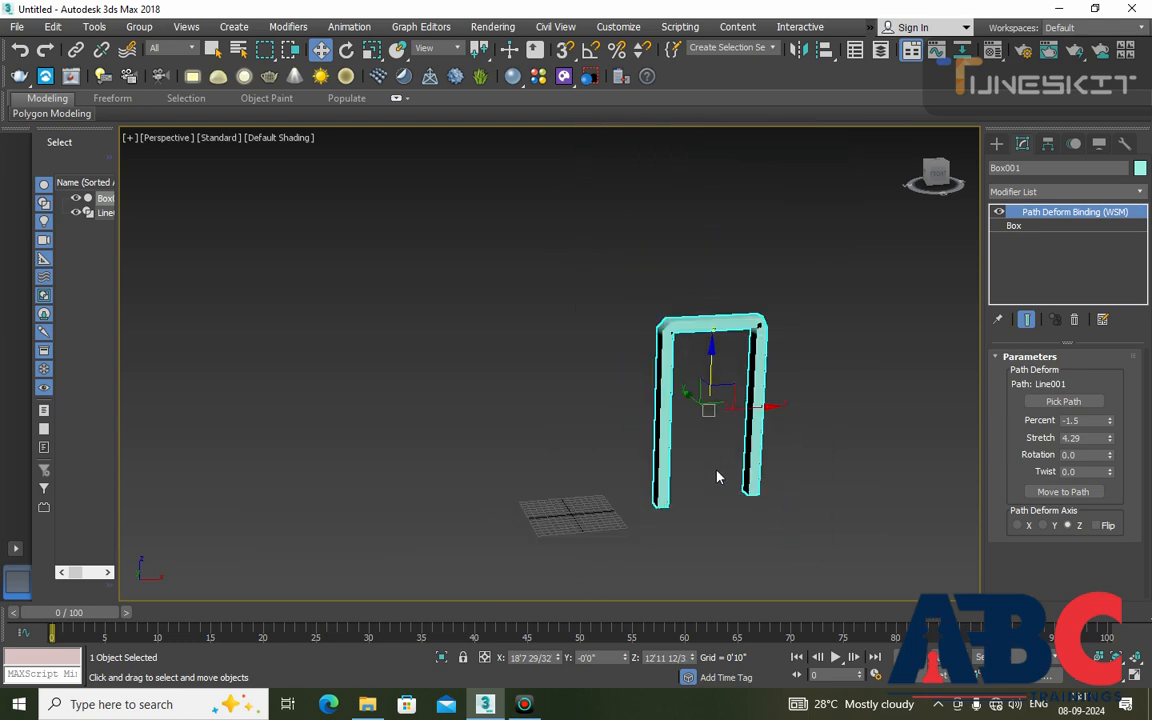
pyautogui.keyDown('alt'); pyautogui.moveTo(733, 483); pyautogui.dragTo(633, 429, button='middle'); pyautogui.keyUp('alt')
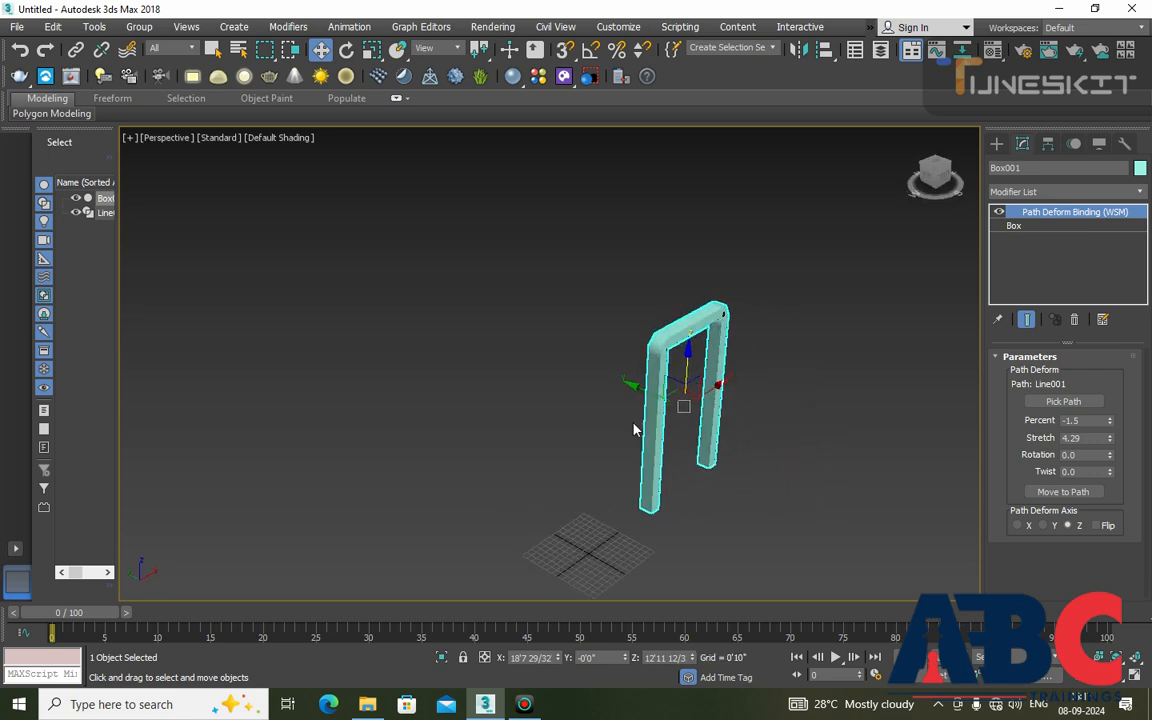
pyautogui.keyDown('alt'); pyautogui.moveTo(805, 471); pyautogui.dragTo(676, 407, button='middle'); pyautogui.keyUp('alt')
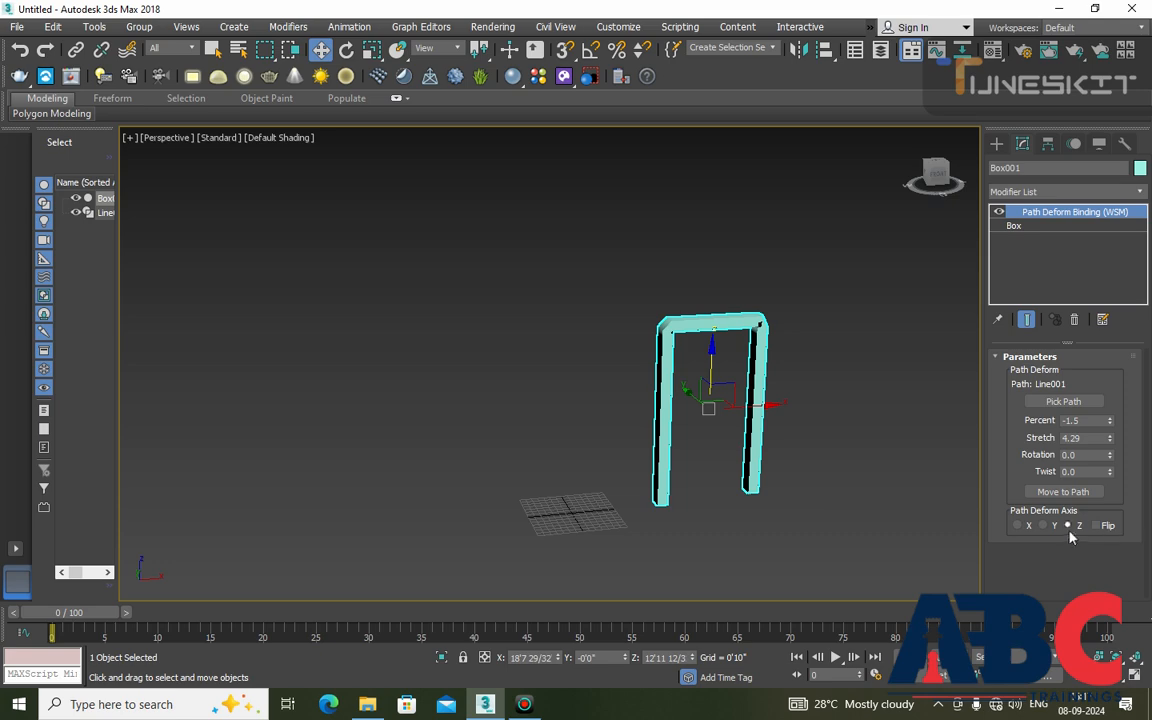
pyautogui.moveTo(712, 496)
pyautogui.keyDown('alt'); pyautogui.mouseDown(button='middle')
pyautogui.moveTo(797, 519)
pyautogui.moveTo(676, 489)
pyautogui.moveTo(710, 508)
pyautogui.moveTo(705, 494)
pyautogui.mouseUp(button='middle'); pyautogui.keyUp('alt')
pyautogui.scroll(4, 684, 475)
pyautogui.scroll(-4, 699, 501)
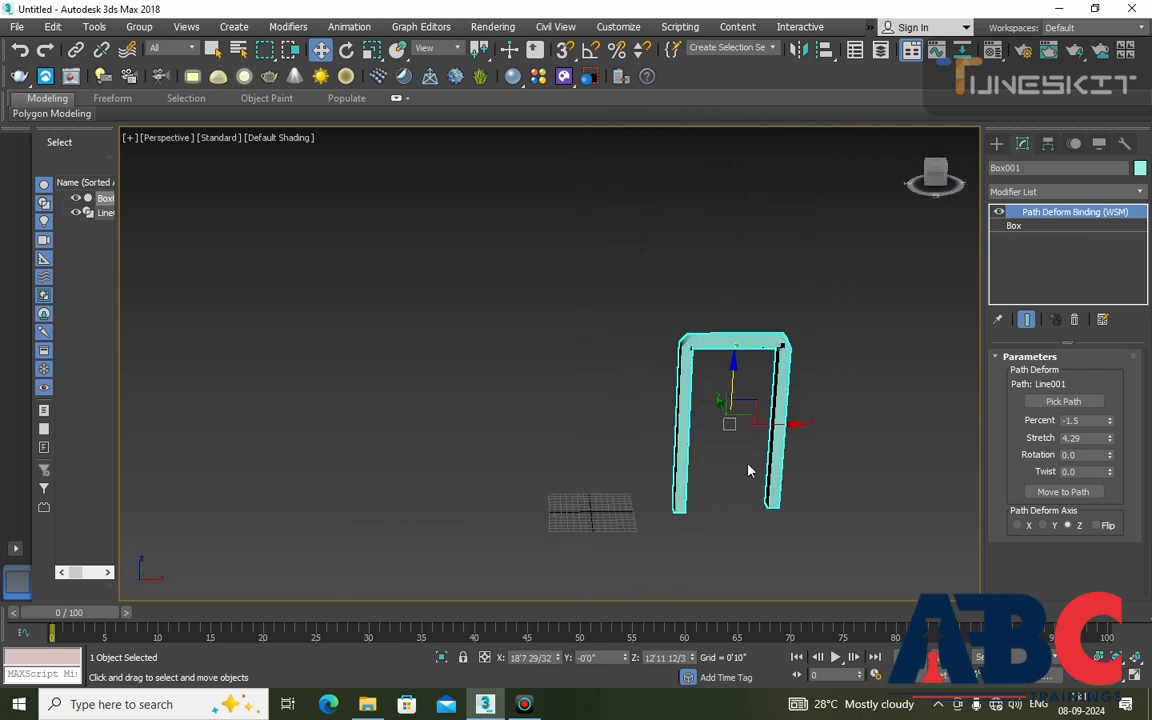